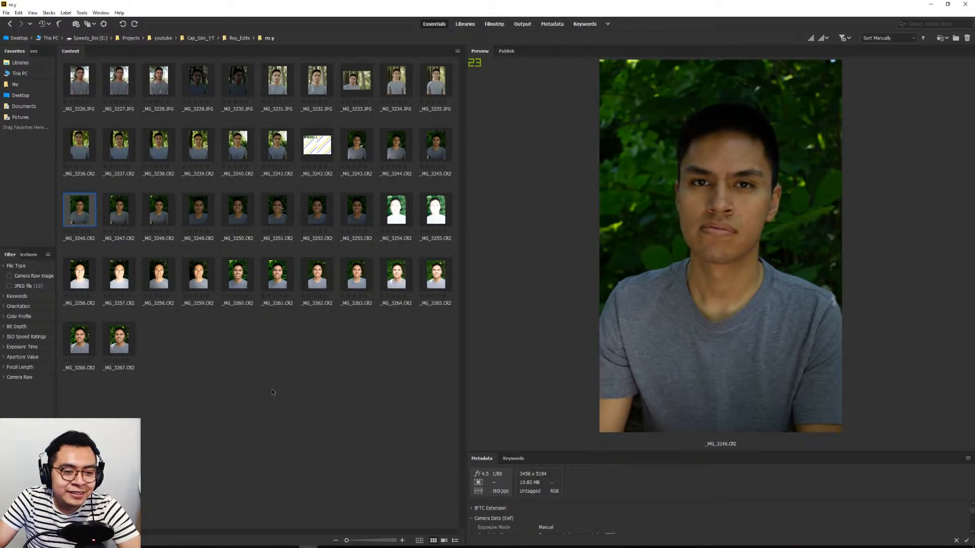
Browse the portraits from _MG_3246.CR2 through _MG_3258.CR2 in the preview to compare the shots.
key(Right)
key(Right)
key(Right)
key(Right)
key(Right)
key(Right)
key(Right)
key(Right)
key(Right)
key(Right)
key(Right)
key(Right)
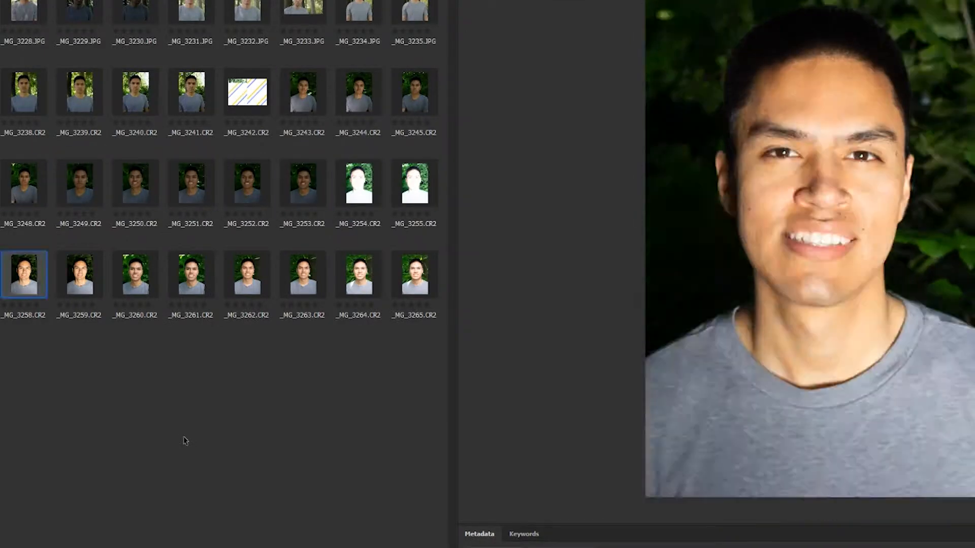
Select portrait _MG_3239.CR2 and give it the red Select label.
key(Up)
key(Up)
key(Right)
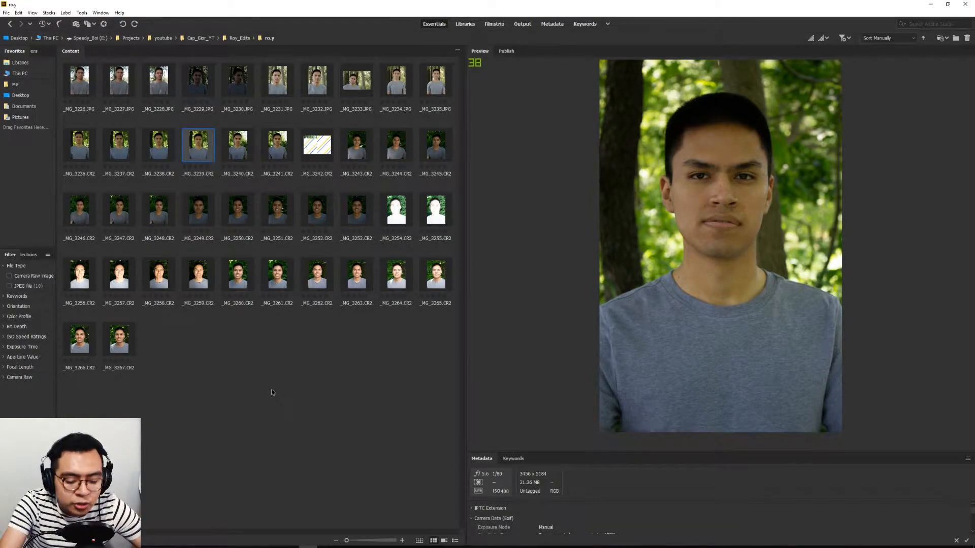
key(6)
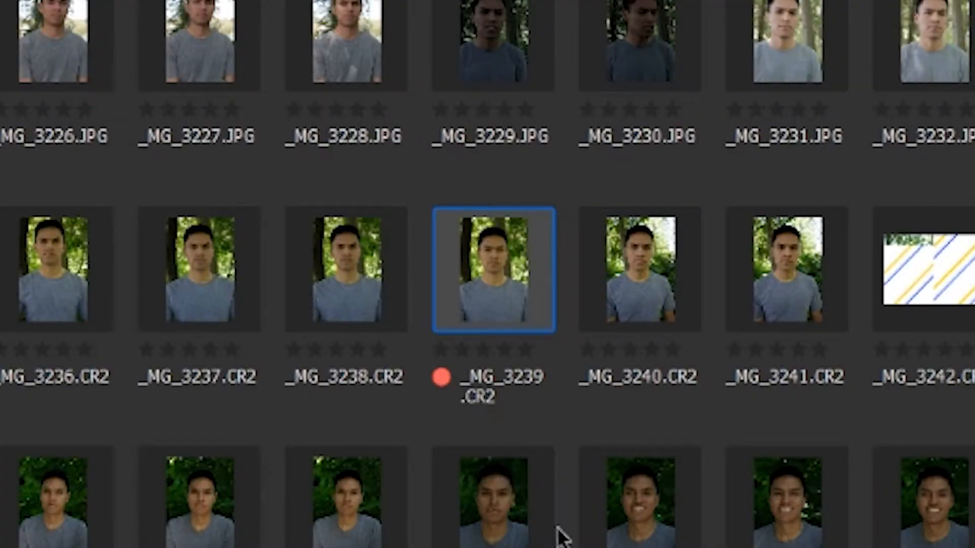
Try a three-star rating on _MG_3239.CR2 and clear the rating.
click(219, 253)
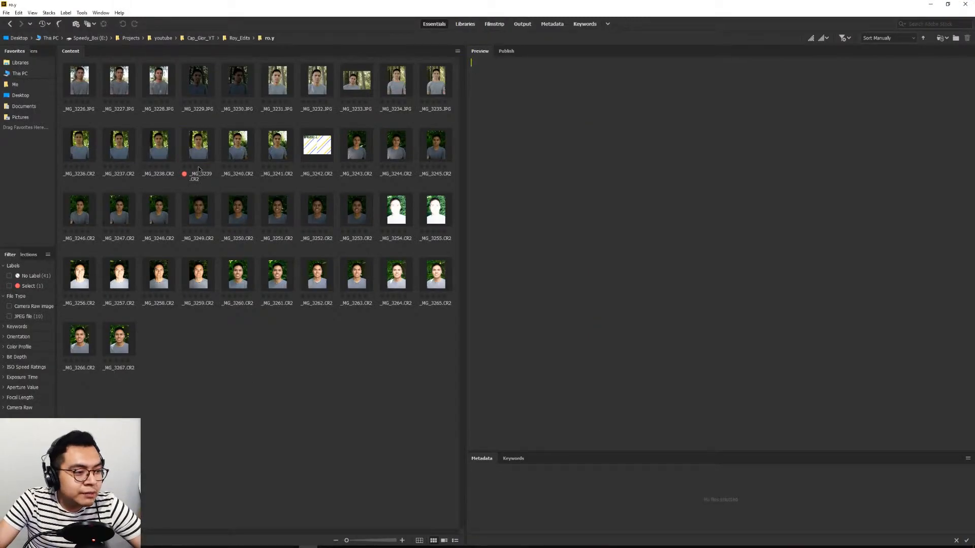
click(202, 167)
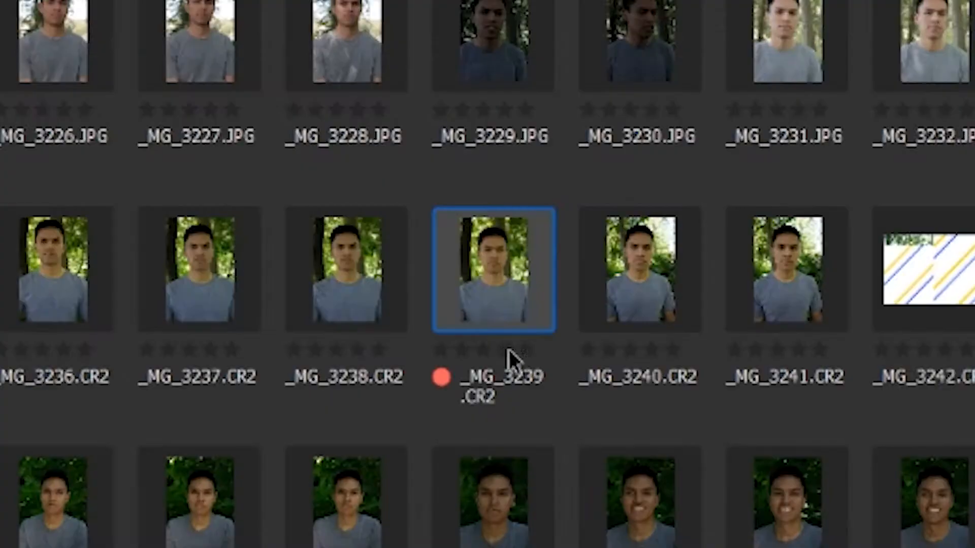
click(206, 168)
click(202, 168)
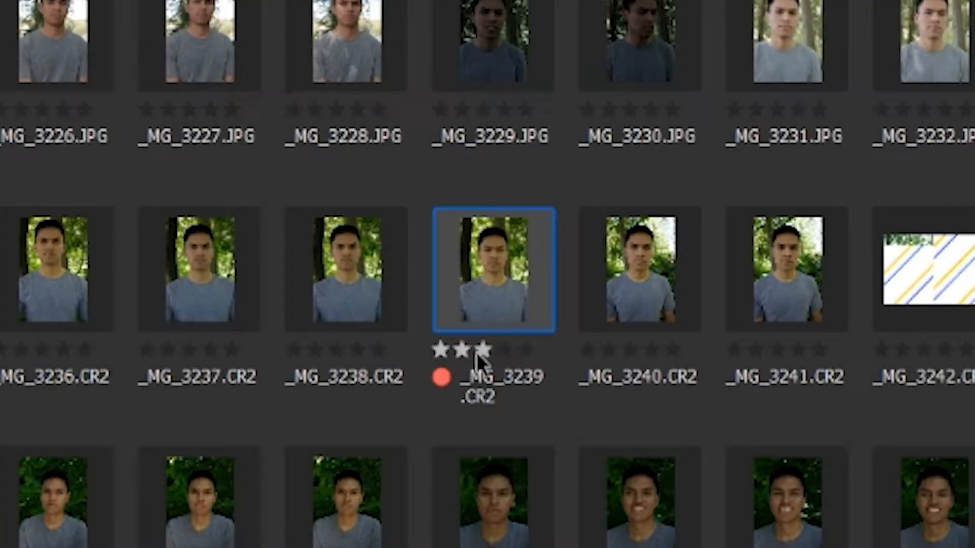
click(461, 350)
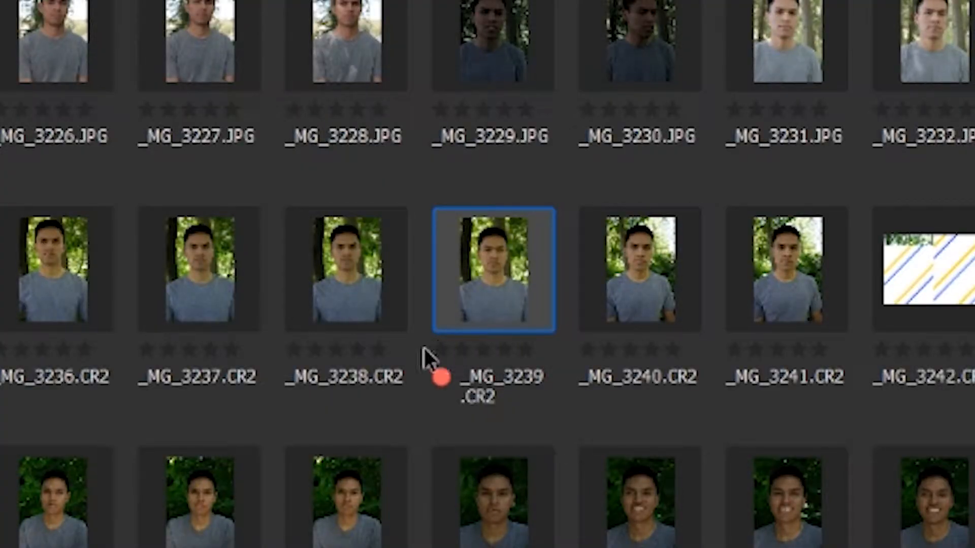
click(425, 359)
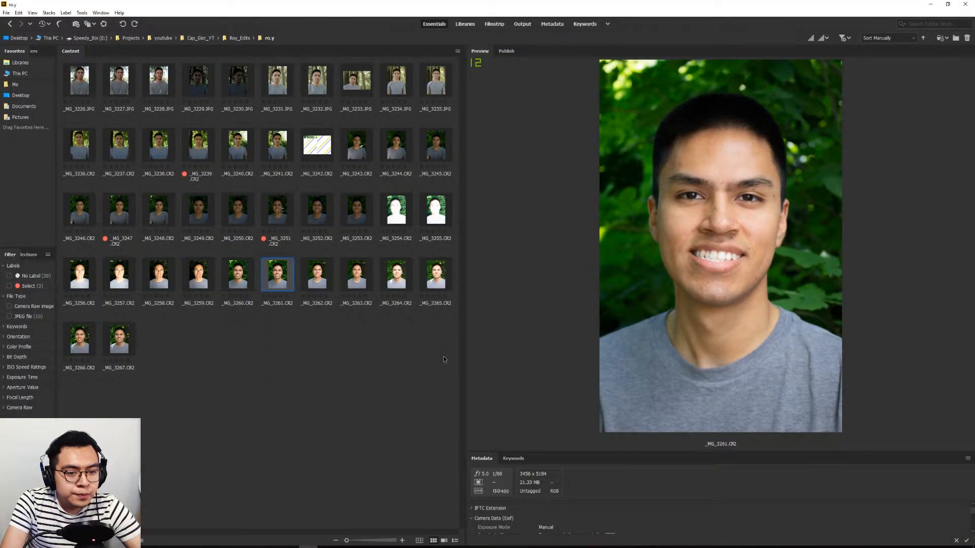
Compare the neighbouring smiling portraits around _MG_3261.CR2 and give _MG_3260.CR2 the red Select label.
key(Right)
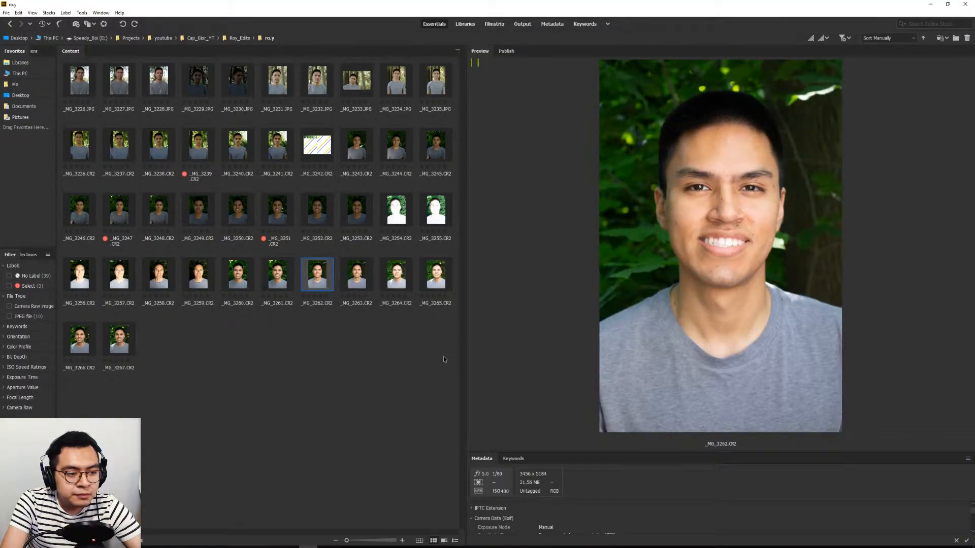
key(Right)
key(Left)
key(Left)
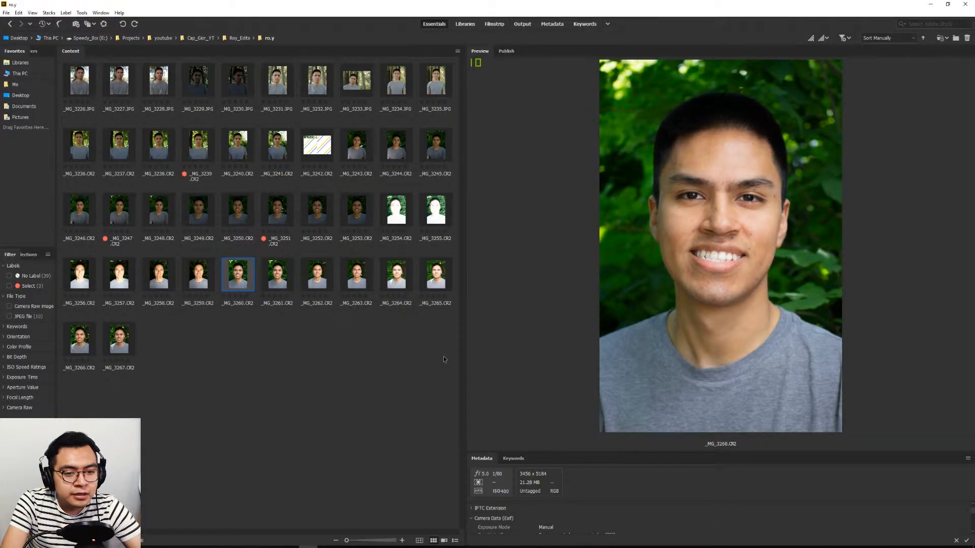
key(Left)
key(Right)
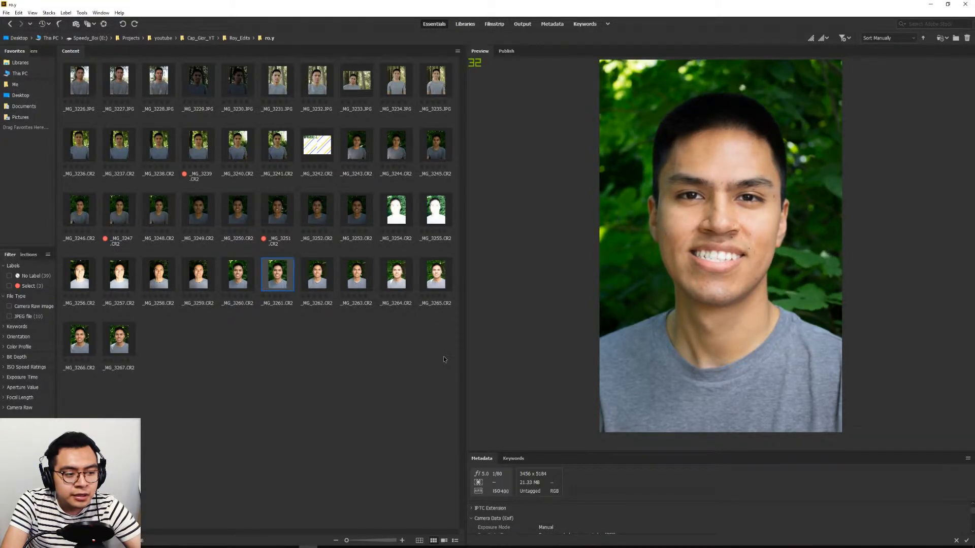
key(Left)
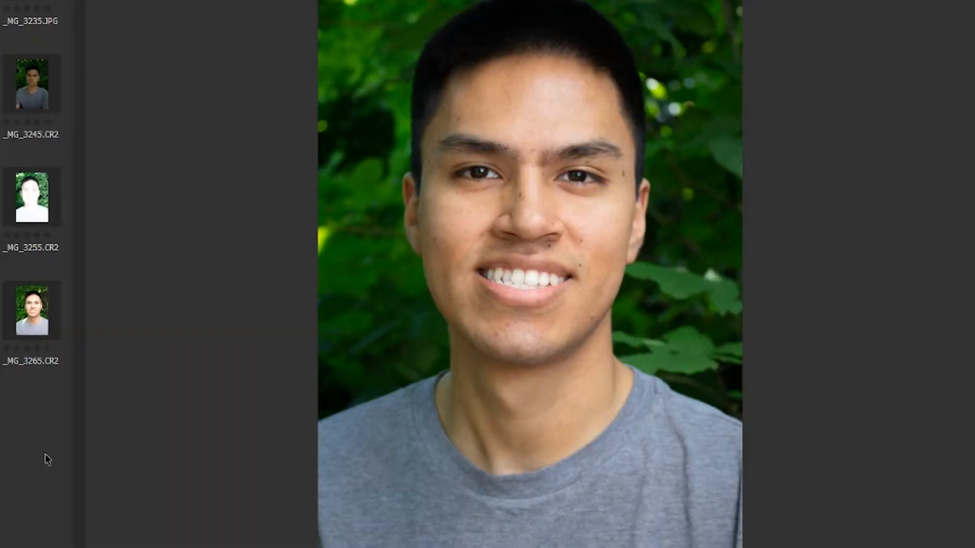
key(Right)
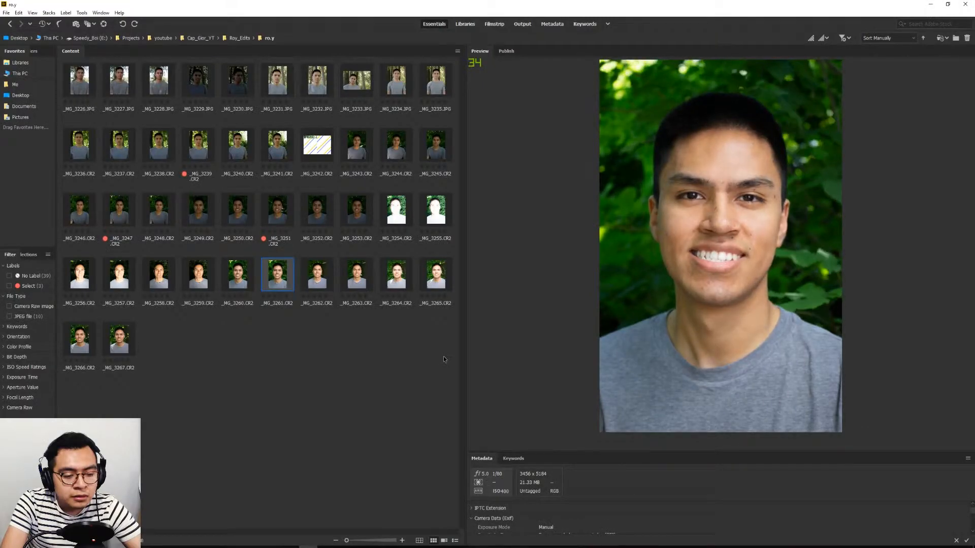
key(Left)
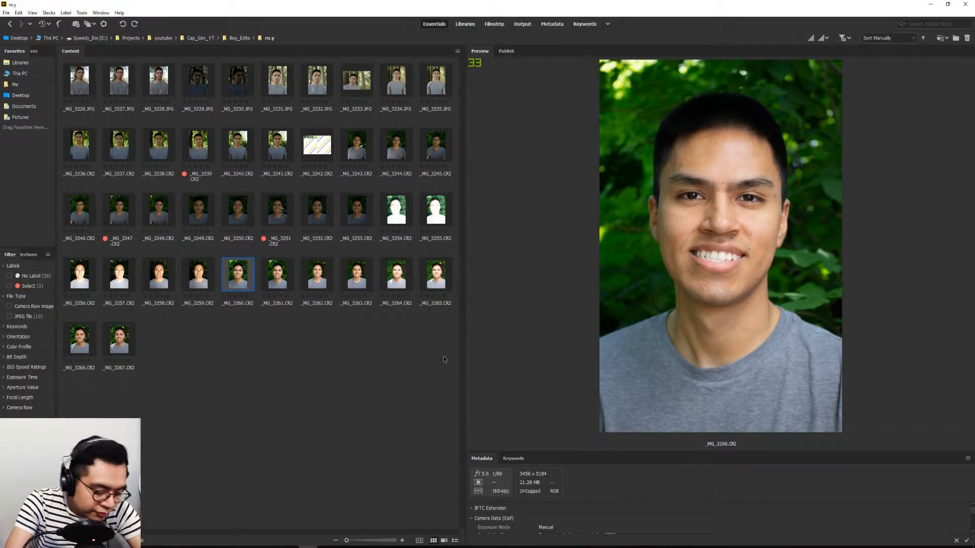
key(ctrl+6)
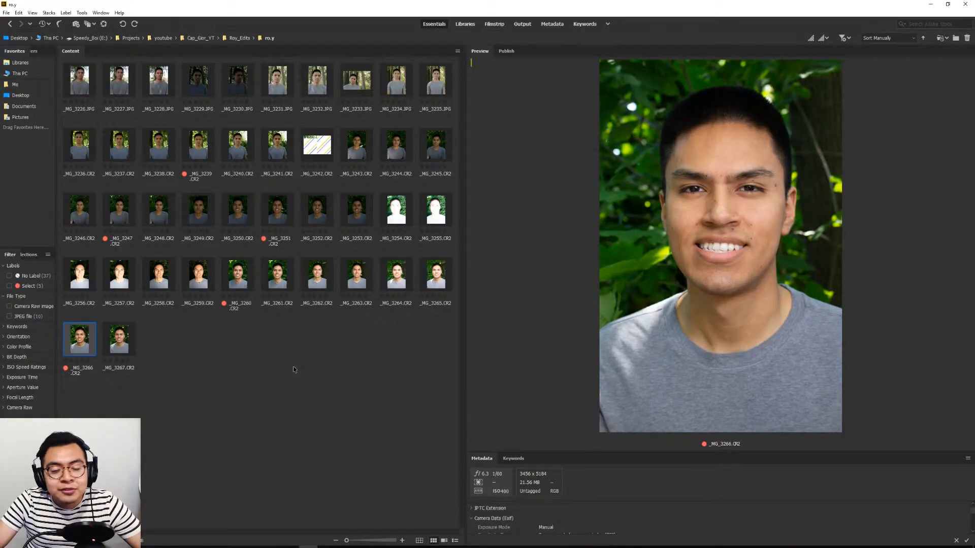
Filter the folder to show labeled items only and rate _MG_3260.CR2 five stars.
click(849, 38)
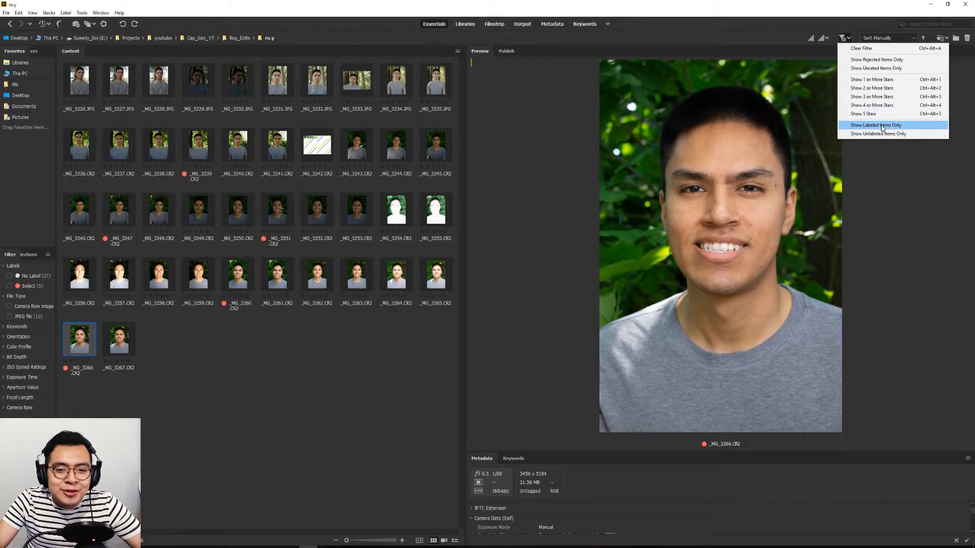
click(882, 127)
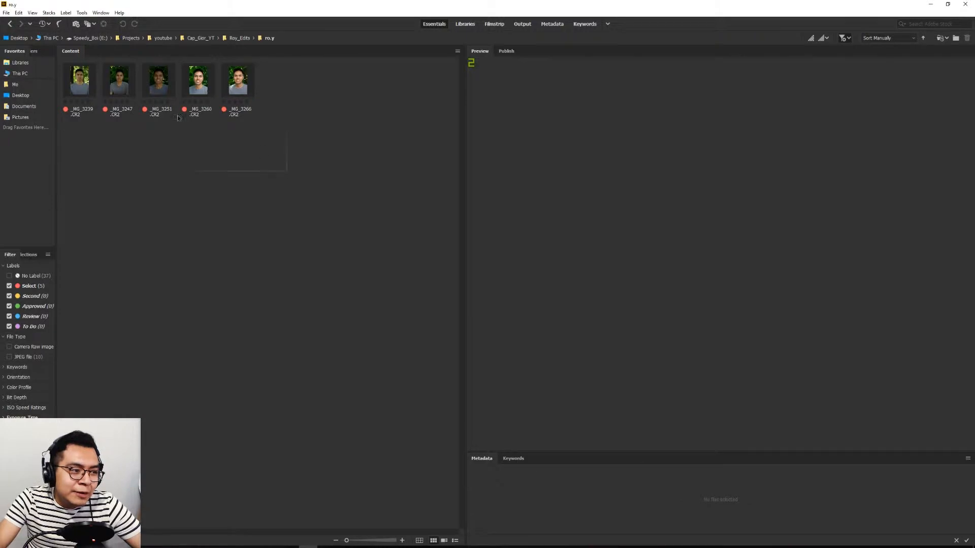
key(ctrl+a)
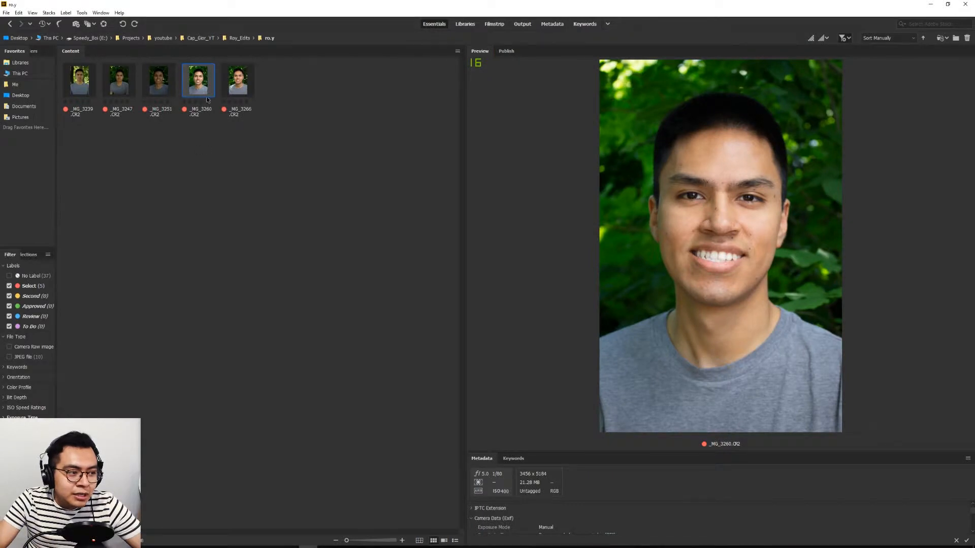
click(208, 101)
click(258, 214)
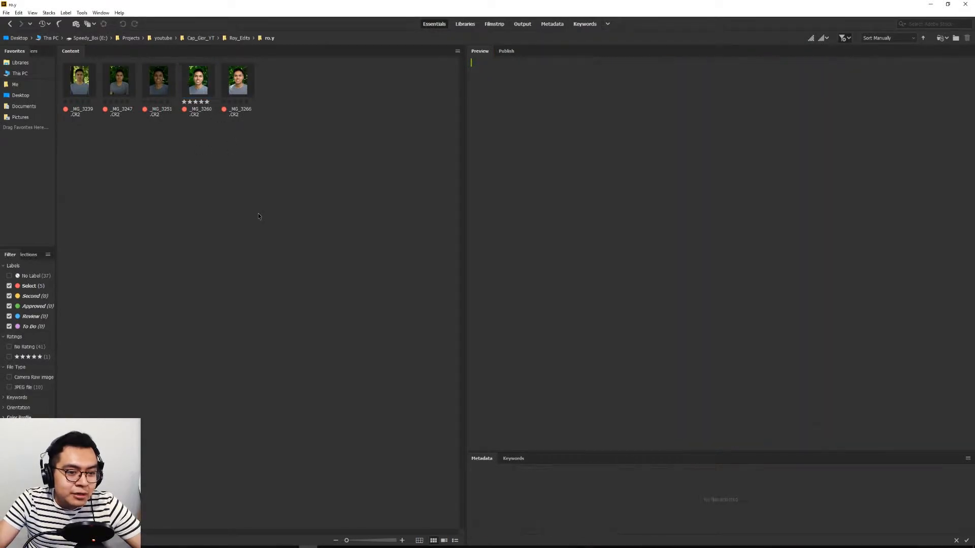
Open the five-star portrait _MG_3260.CR2 in Camera Raw.
click(197, 90)
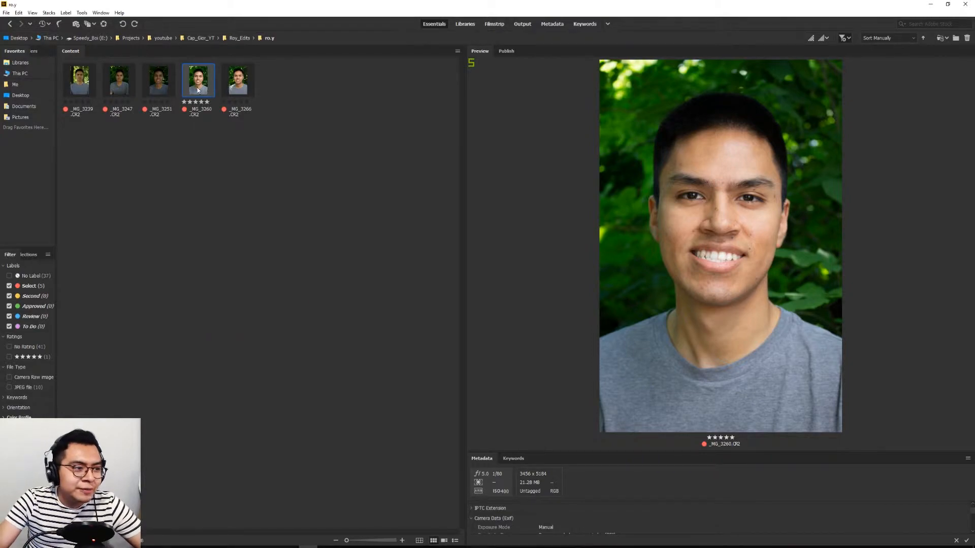
right_click(197, 90)
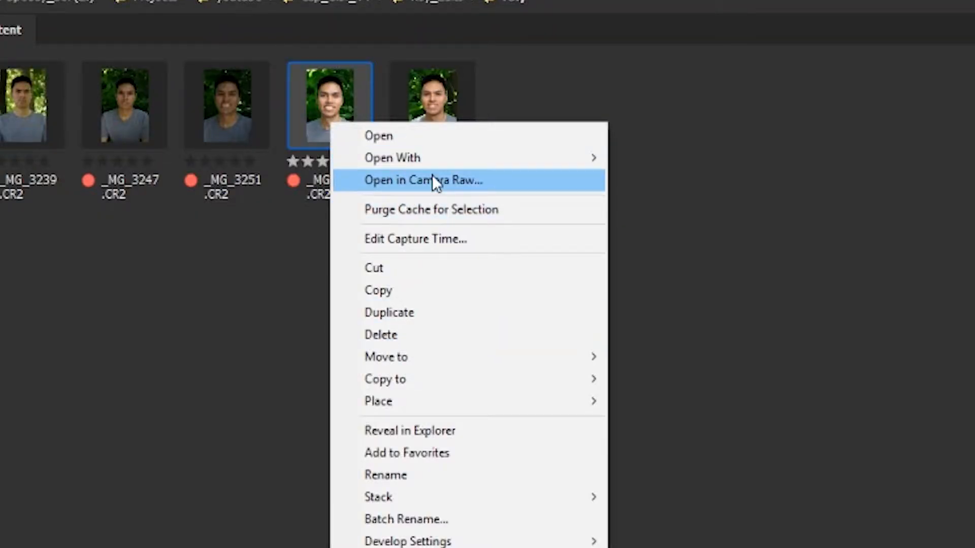
click(432, 179)
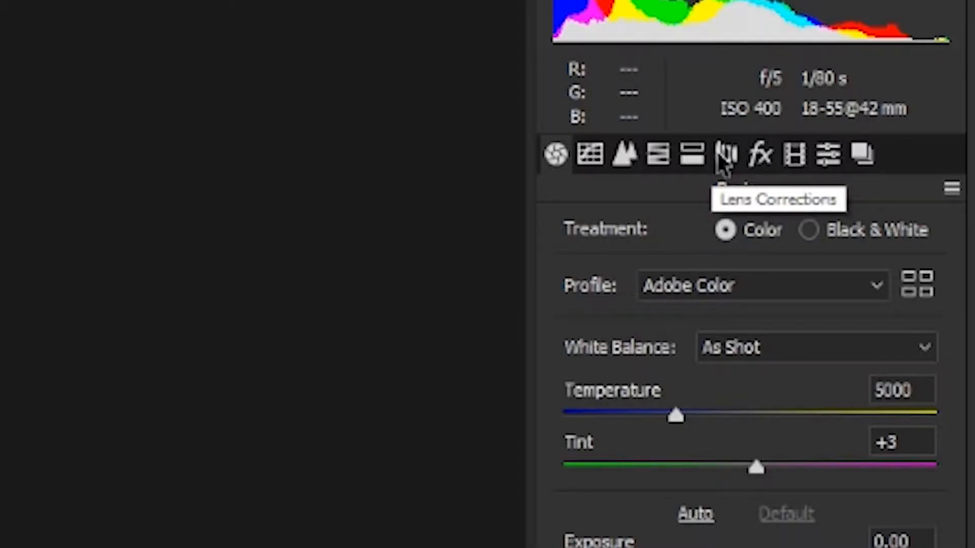
Enable profile corrections for the portrait in the lens corrections.
click(725, 155)
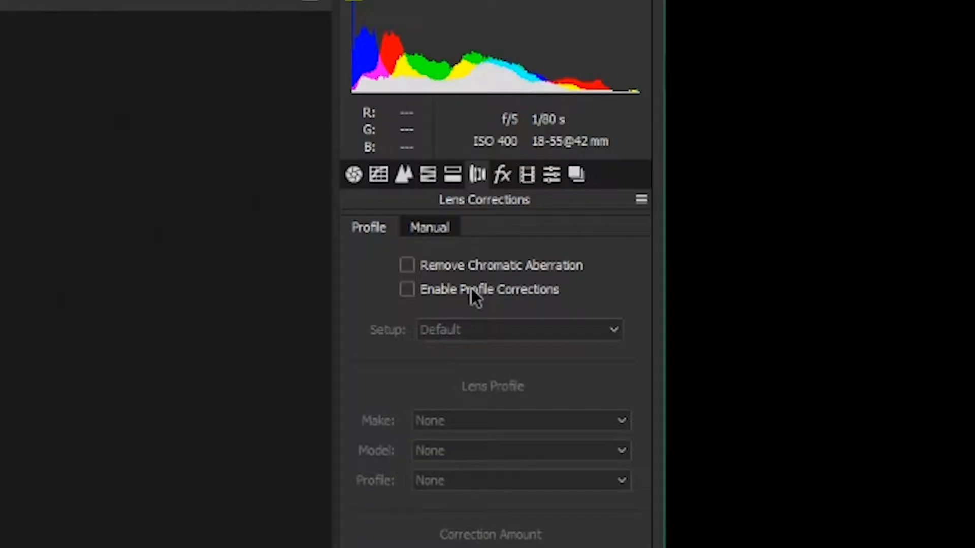
click(471, 288)
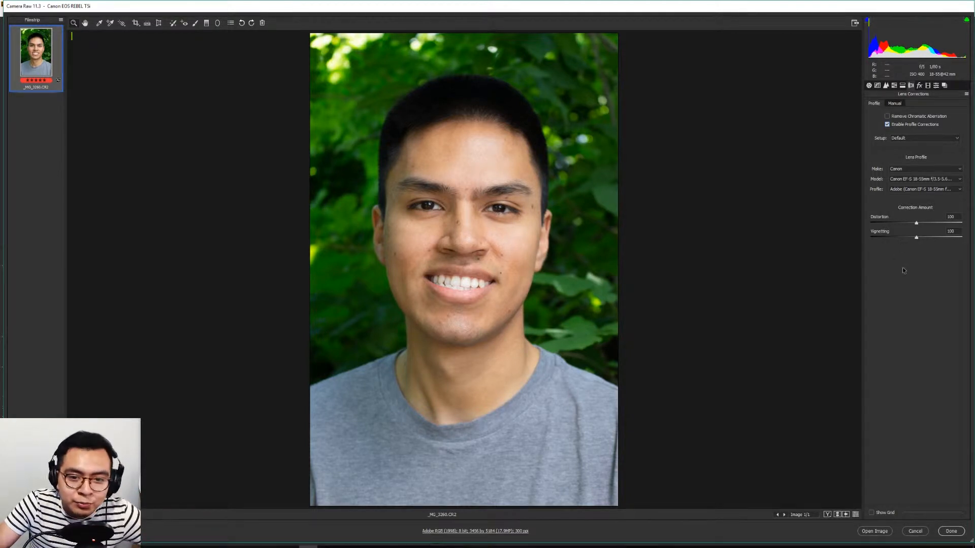
Set the portrait's white balance to Daylight in the basic adjustments, keeping the Adobe Color profile.
key(ctrl+alt+1)
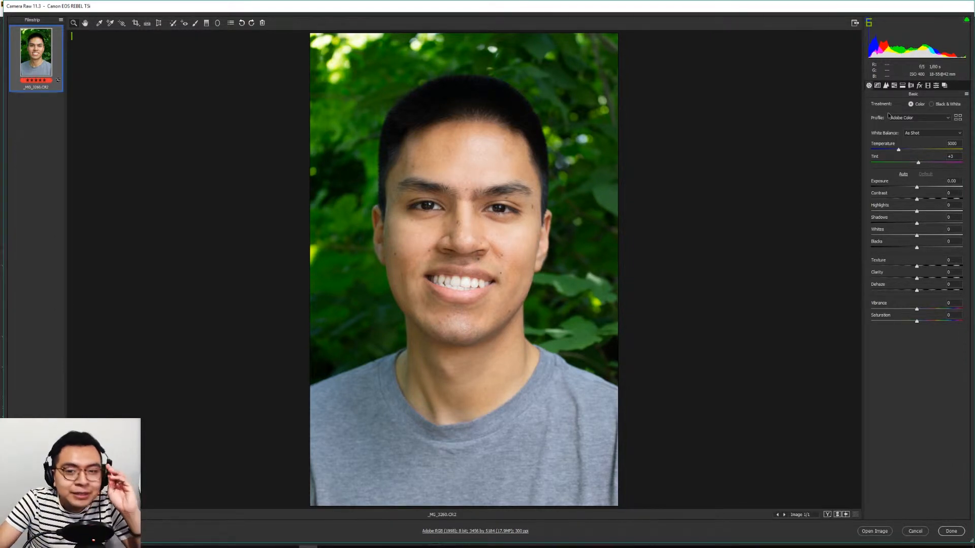
click(909, 118)
click(909, 120)
click(922, 134)
click(922, 145)
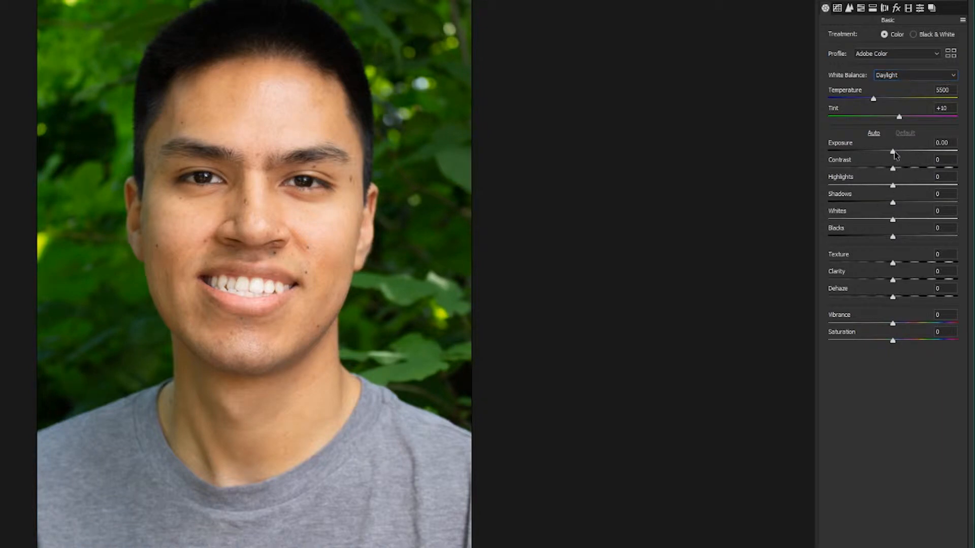
Set exposure to -0.03, contrast +8, highlights -52, shadows -42, whites +26, blacks +31, texture +9, clarity +13 and dehaze +15.
drag(894, 152, 902, 153)
drag(893, 169, 916, 170)
drag(893, 186, 903, 187)
drag(901, 152, 911, 219)
drag(893, 237, 882, 236)
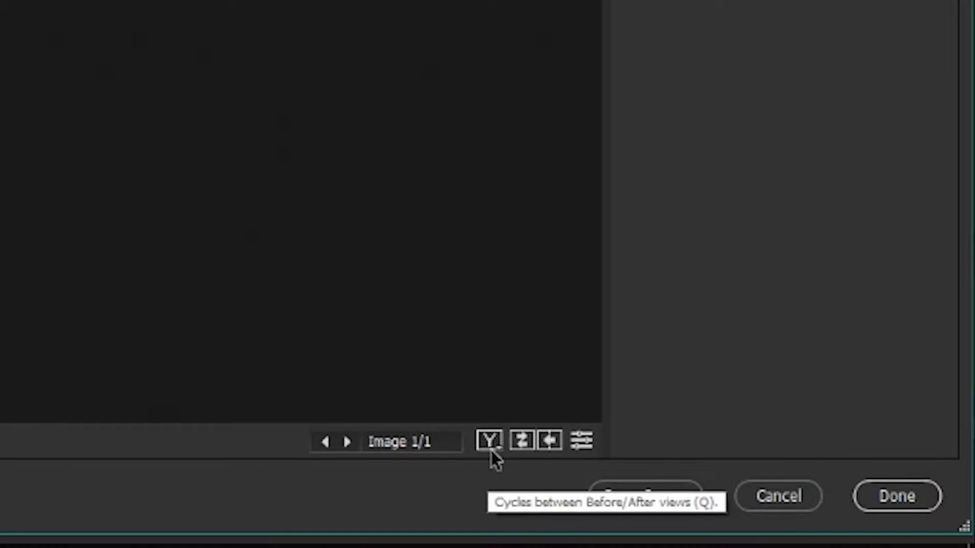
key(q)
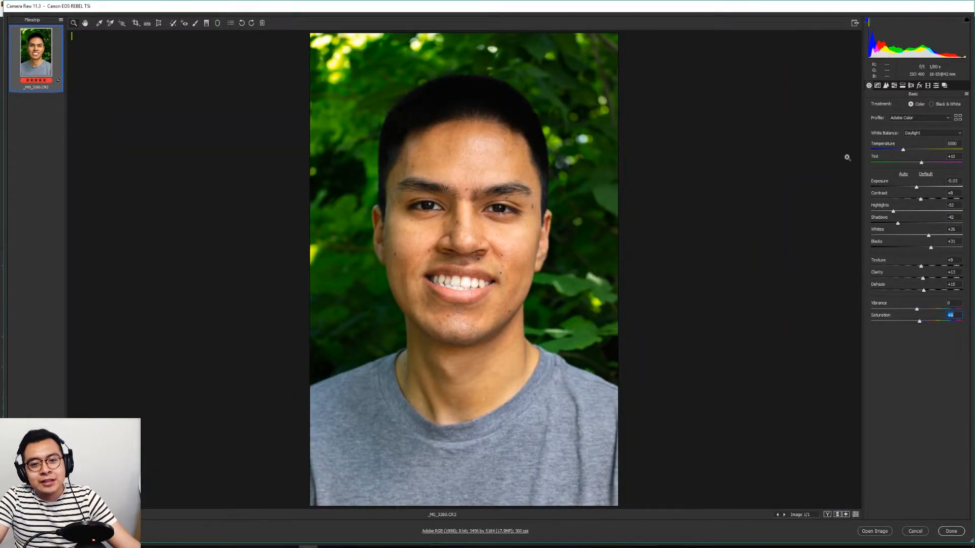
Reduce the portrait's noise with luminance 27, luminance contrast 59 and color 22.
click(885, 87)
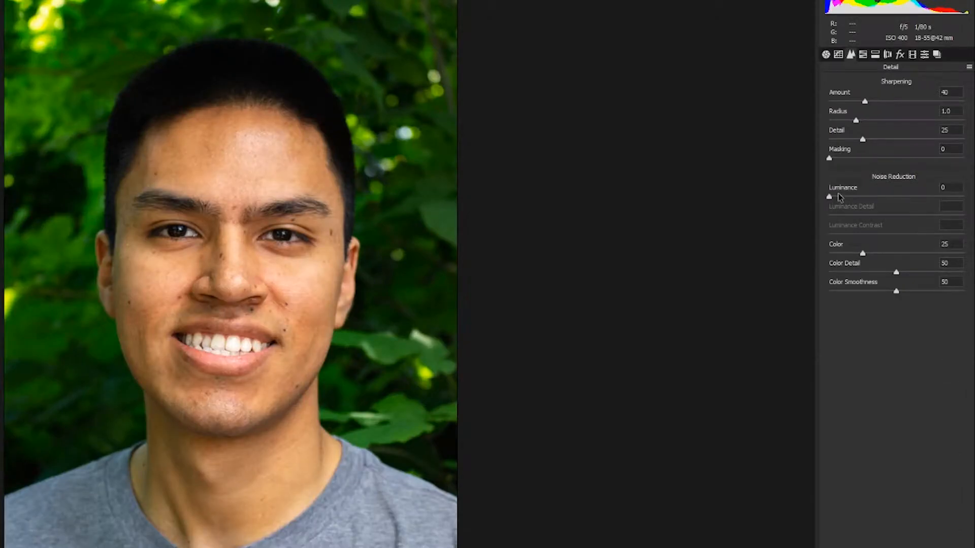
drag(839, 197, 970, 203)
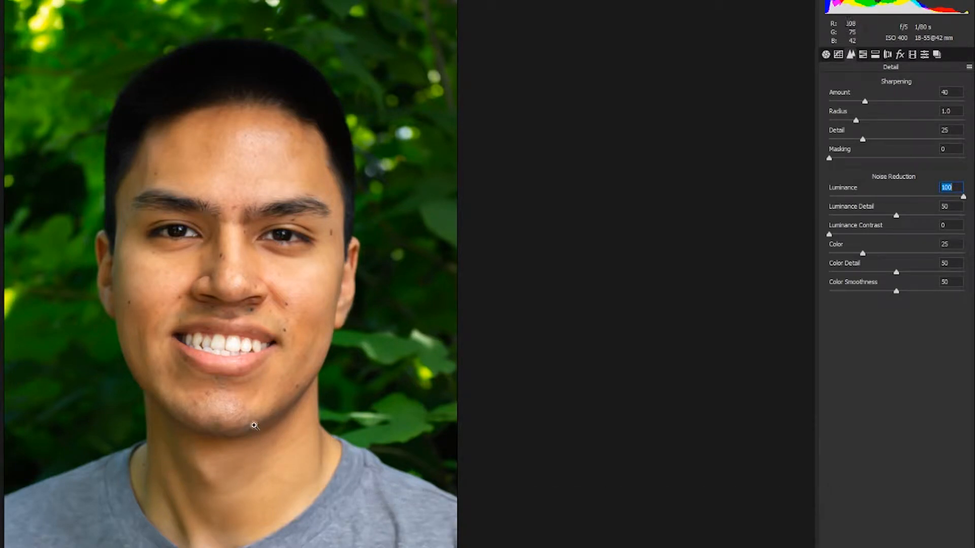
drag(903, 200, 846, 206)
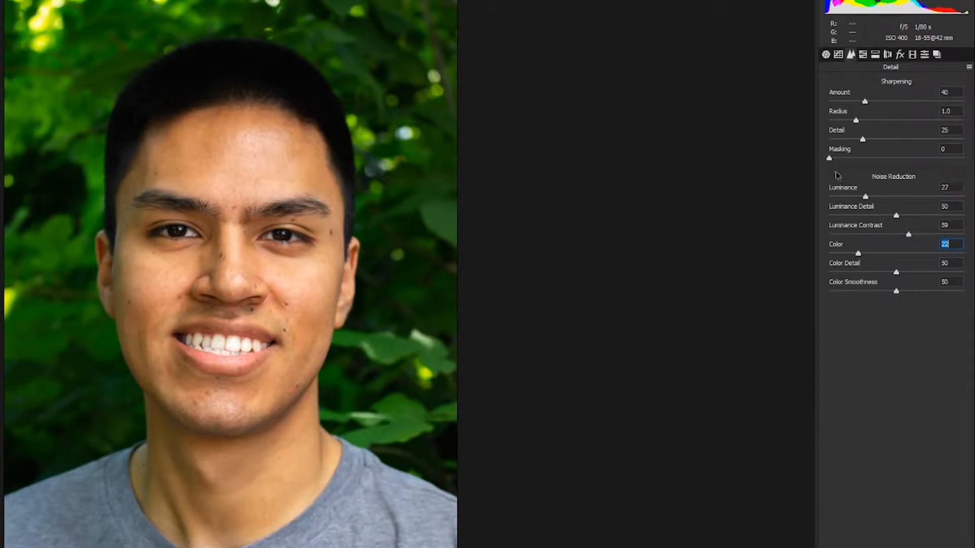
Shift the HSL hues to reds -14, oranges -3, yellows -6, greens +63, aquas -4, blues +12 and purples -42.
click(862, 54)
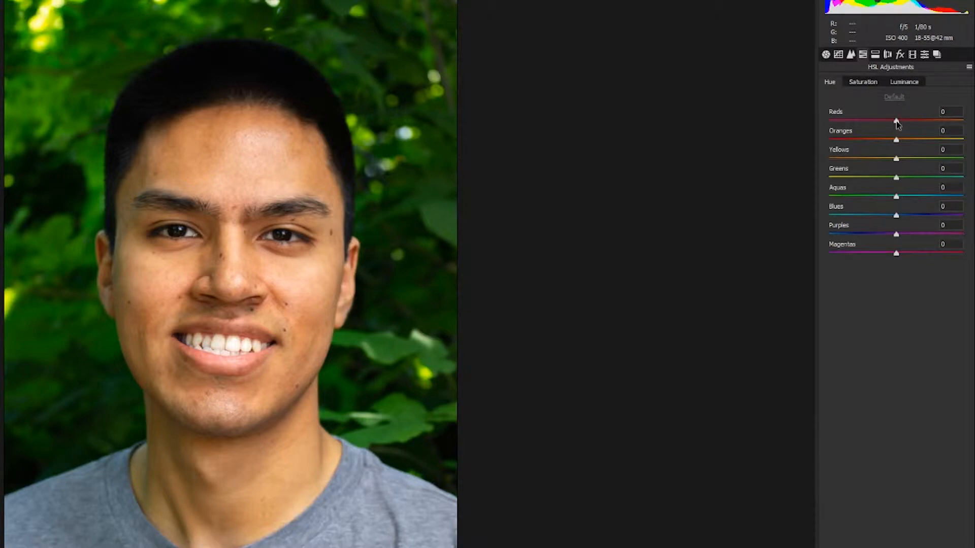
mouse_move(897, 124)
mouse_down()
mouse_move(836, 122)
mouse_move(932, 134)
mouse_move(886, 124)
mouse_up()
mouse_move(892, 141)
mouse_down()
mouse_move(914, 143)
mouse_move(894, 144)
mouse_up()
drag(896, 158, 917, 159)
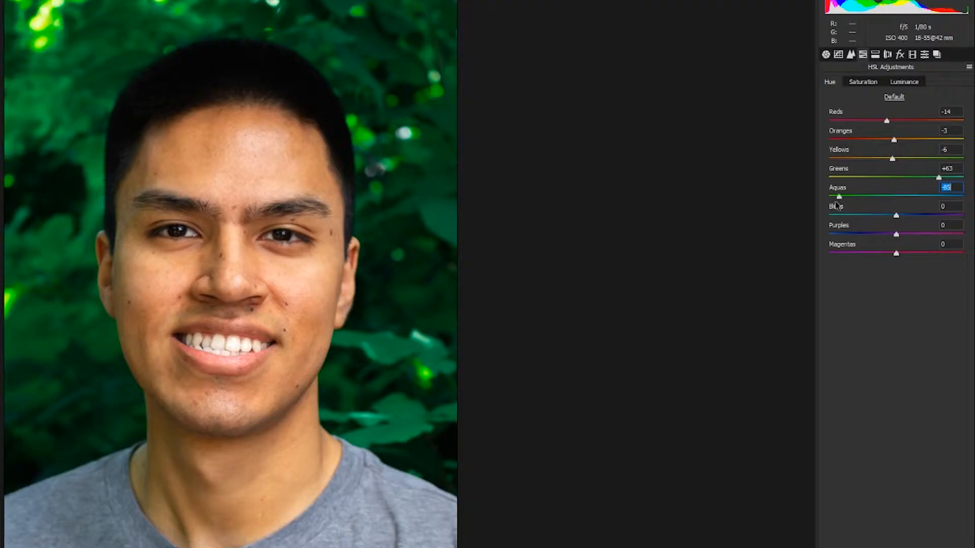
mouse_move(916, 182)
mouse_down()
mouse_move(936, 182)
mouse_move(899, 183)
mouse_move(914, 182)
mouse_up()
click(916, 195)
drag(897, 220, 869, 238)
click(896, 253)
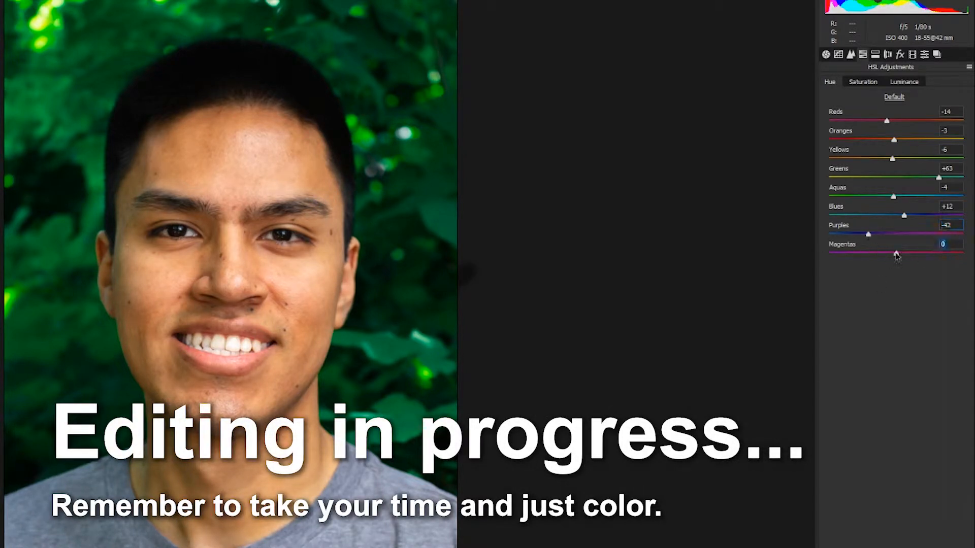
Set the HSL saturation to reds +66, oranges +10, greens -42, aquas -18, blues +75 and purples +1, and slightly raise the yellows.
click(863, 81)
drag(897, 121, 947, 215)
drag(896, 234, 897, 234)
click(896, 253)
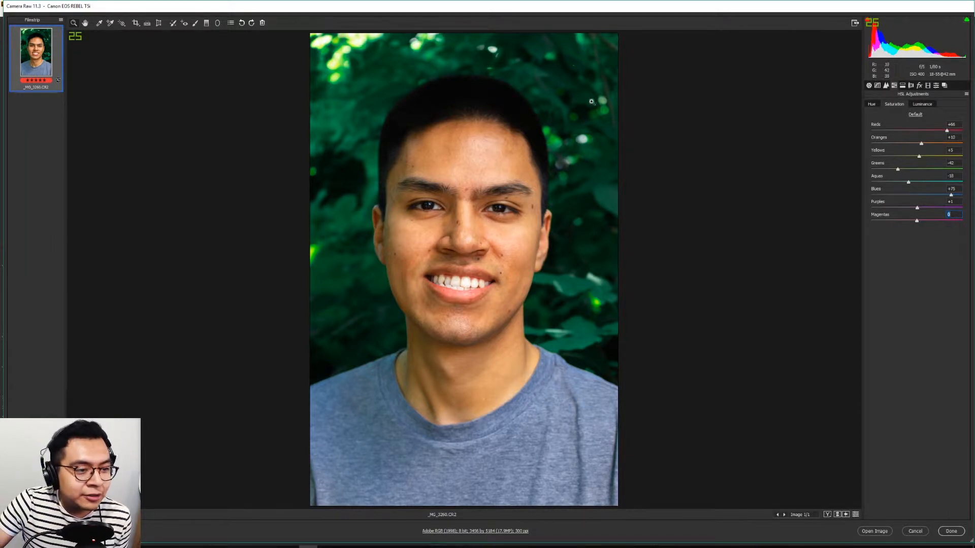
Look through the adjustment categories from Basic through Presets.
click(936, 85)
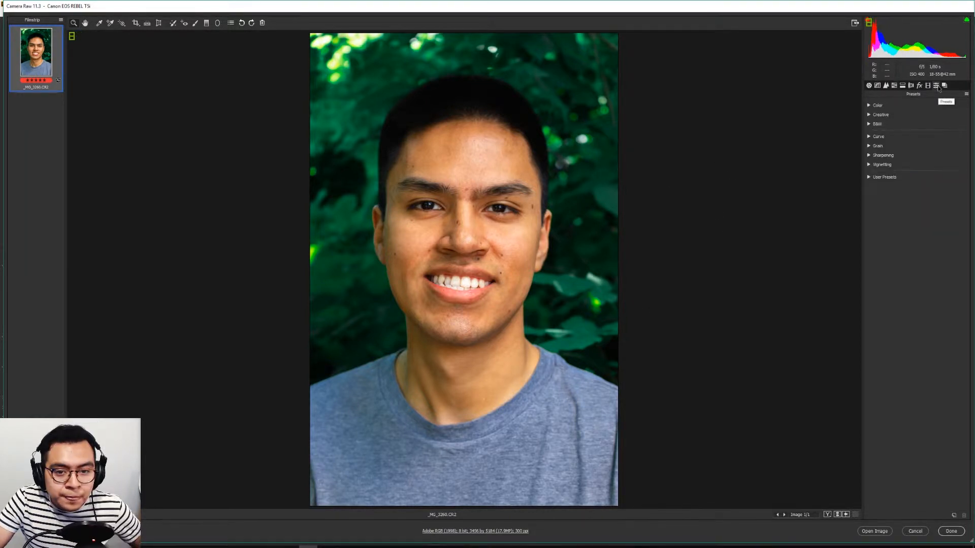
click(944, 86)
click(938, 86)
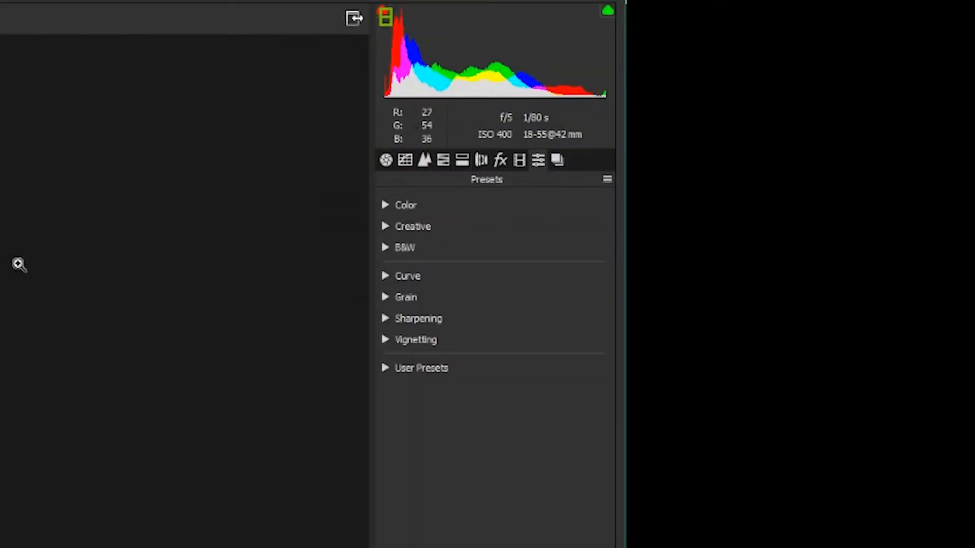
click(387, 161)
click(405, 160)
click(424, 160)
click(443, 161)
click(462, 161)
click(481, 161)
click(500, 161)
click(519, 161)
click(538, 160)
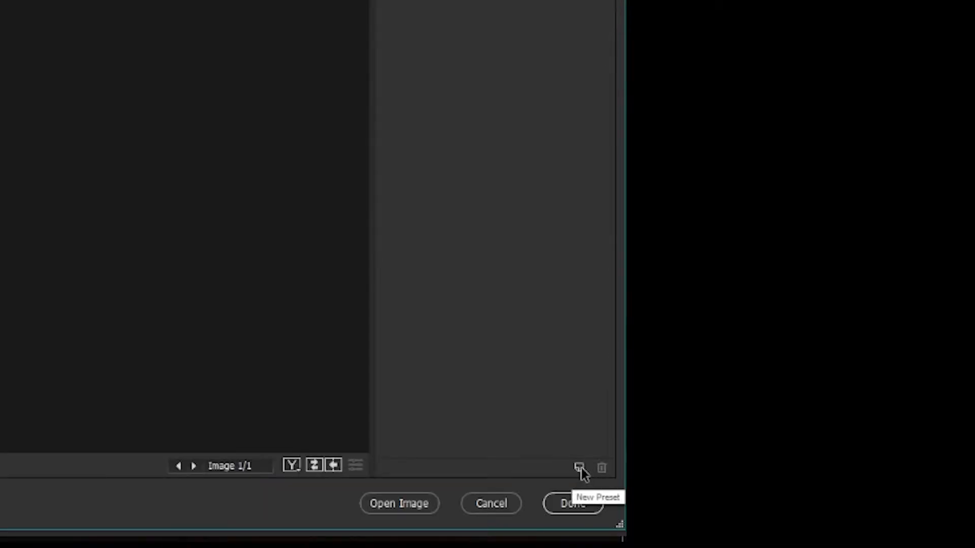
Save all the current adjustment settings as a new user preset named Portrait_Fix_6_edit.
click(579, 467)
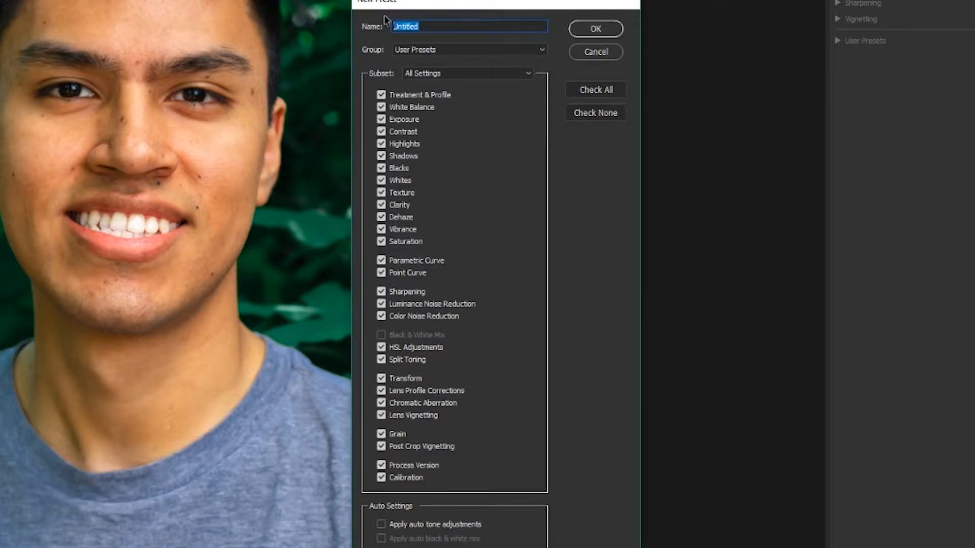
text(Port)
text(rait_)
text(Fix_)
text(6)
text(_edit)
key(Return)
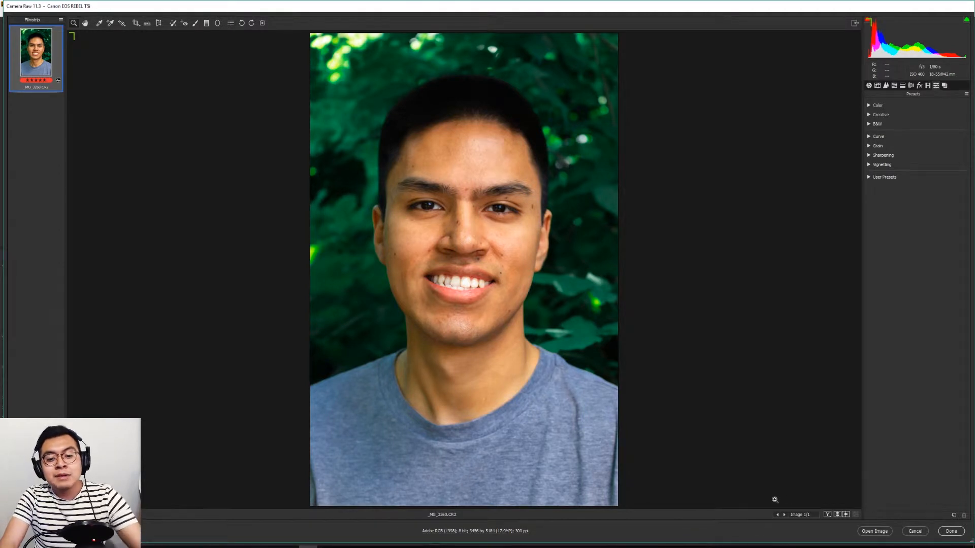
Compare the edited portrait side by side with its original and open the image in Photoshop.
click(827, 514)
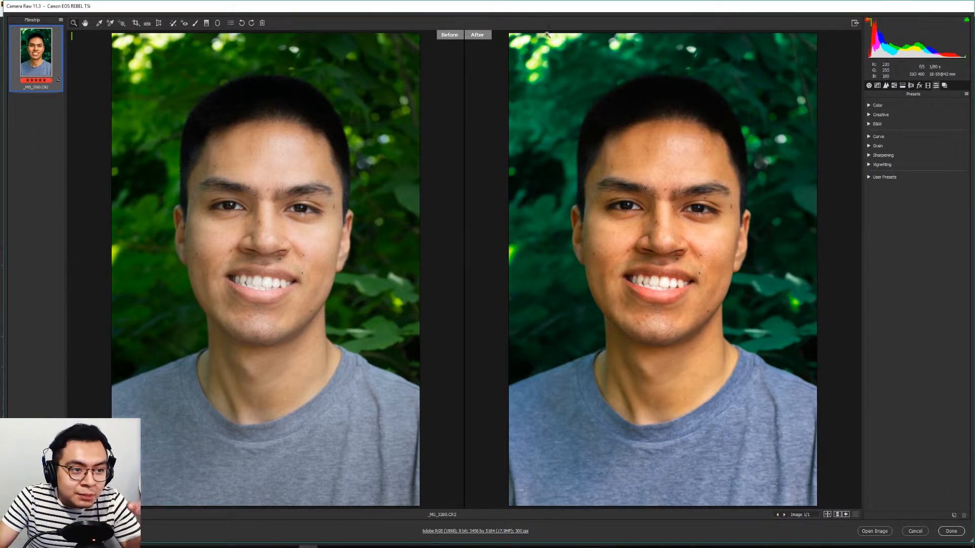
click(828, 516)
click(829, 515)
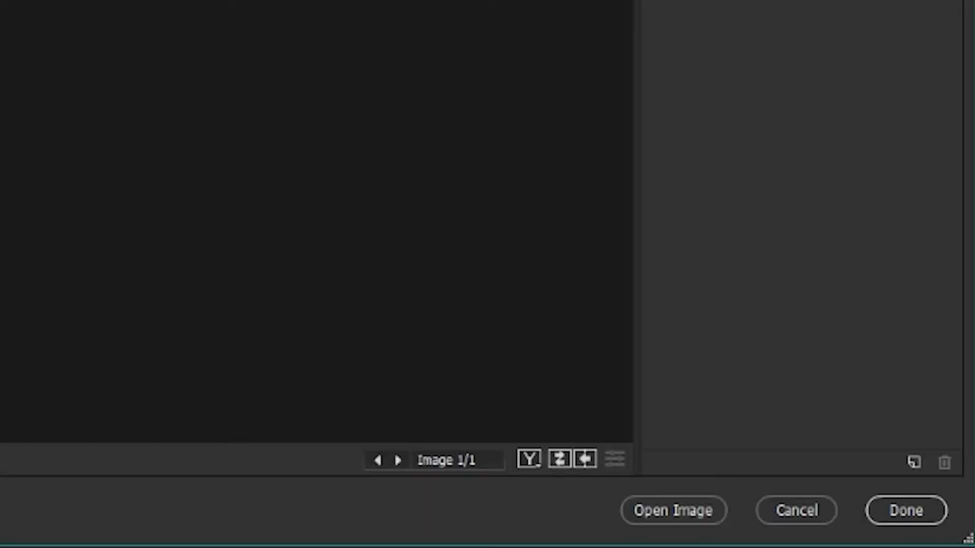
click(872, 531)
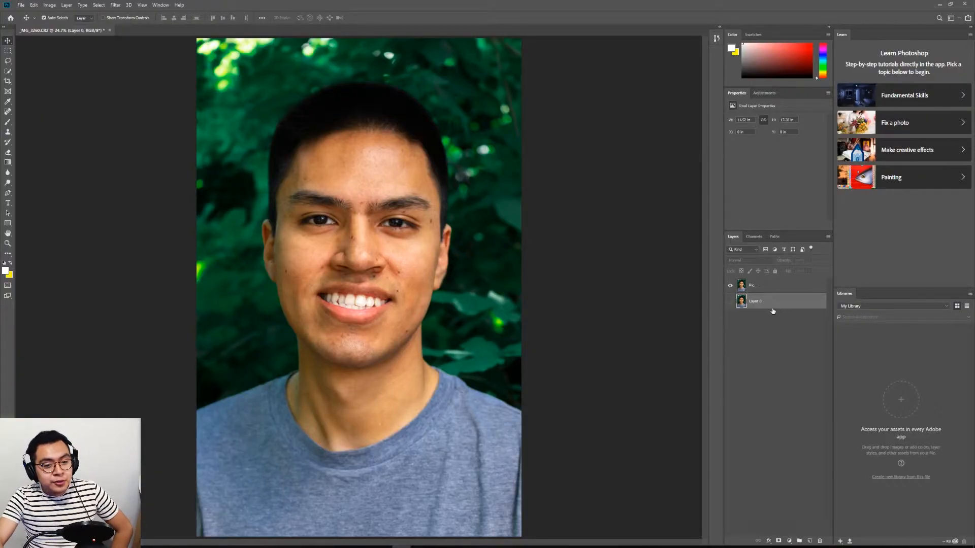
Compare the Pic_ and Layer 0 copies by switching their visibility, ending with Pic_ shown and selected.
click(773, 321)
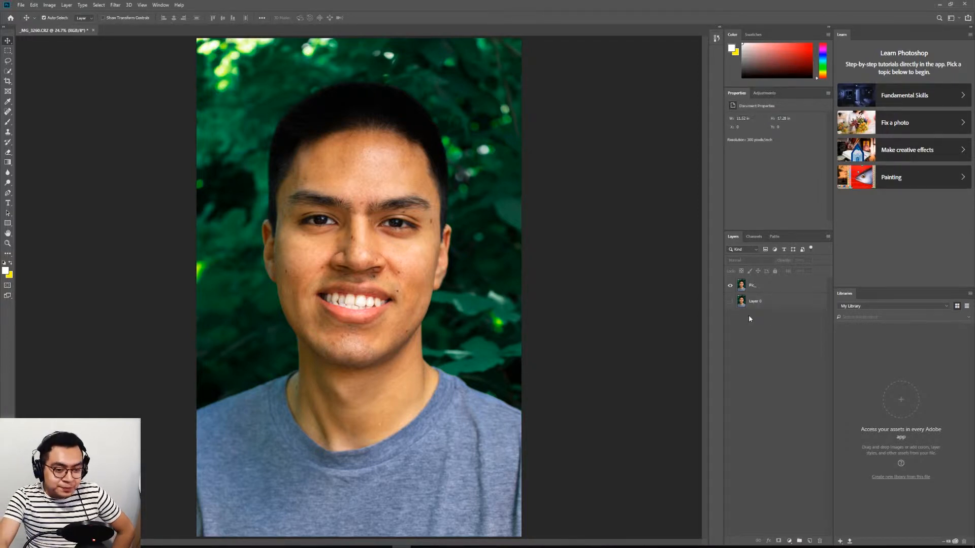
click(731, 286)
click(752, 308)
click(730, 302)
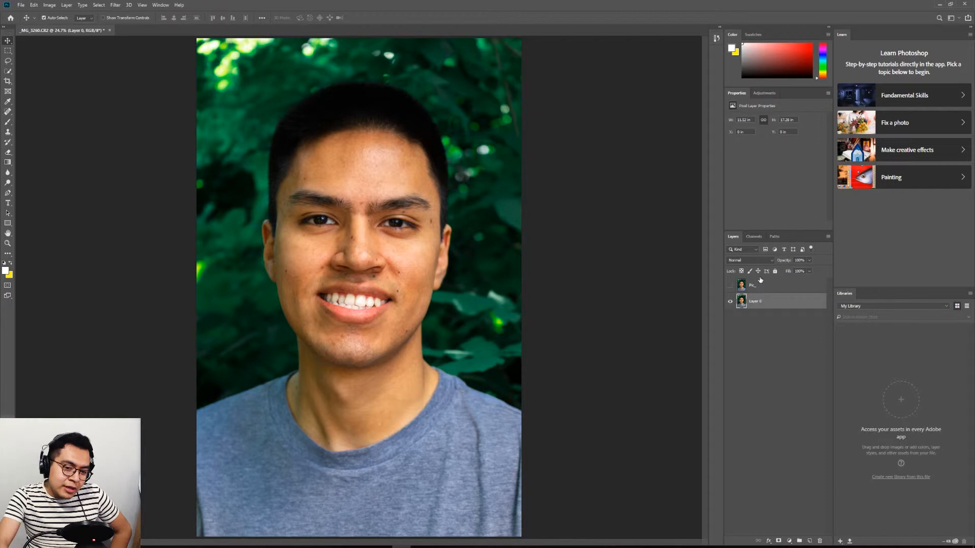
click(760, 282)
click(730, 285)
click(730, 301)
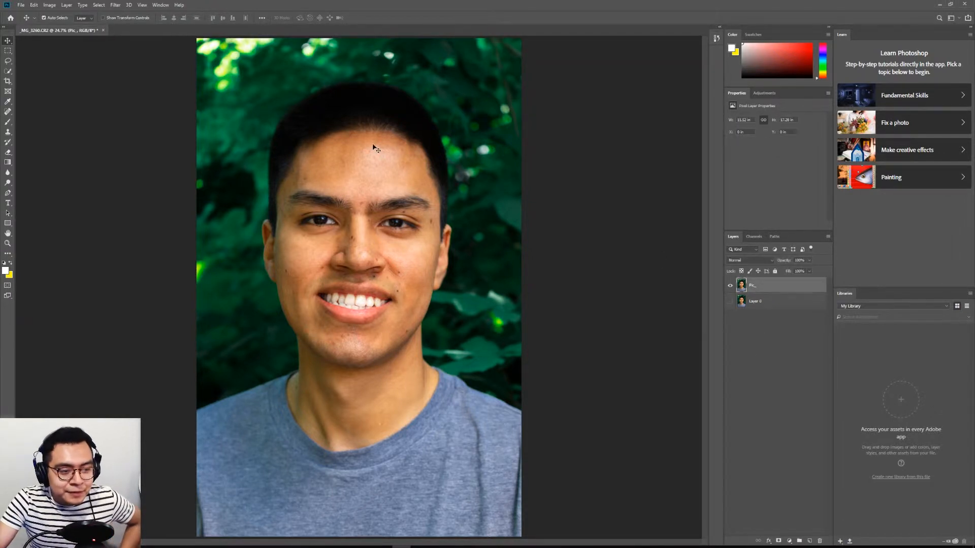
Create a new layer at 40% opacity and mark the bright background highlights with soft yellow brush dabs.
click(809, 541)
key(4)
key(b)
key(x)
mouse_move(231, 55)
mouse_down()
mouse_move(244, 76)
mouse_move(211, 56)
mouse_up()
click(495, 323)
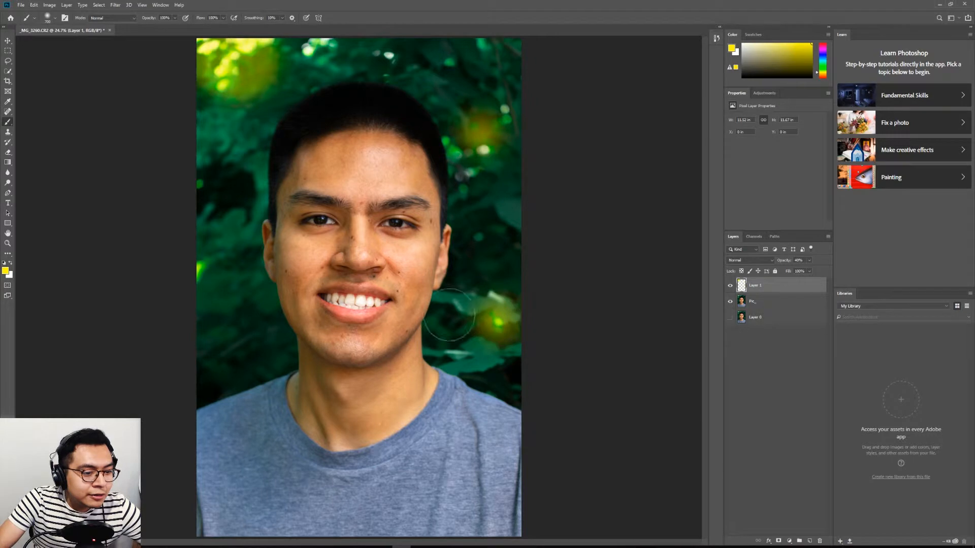
click(203, 268)
click(192, 183)
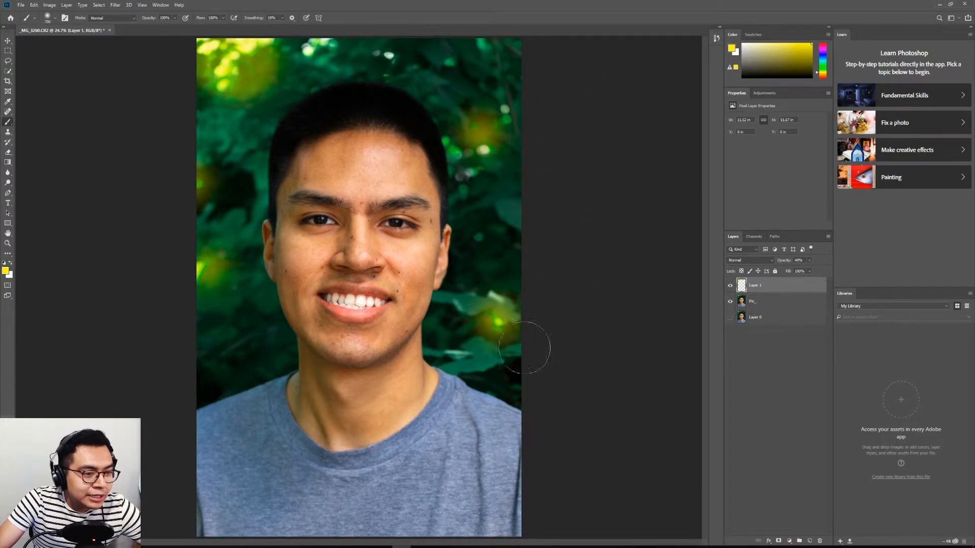
click(323, 51)
click(390, 55)
Brush color-coded notes on the marker layer: pink around the subject's outline, blue on the teeth and green on the skin blemishes.
drag(812, 49, 824, 47)
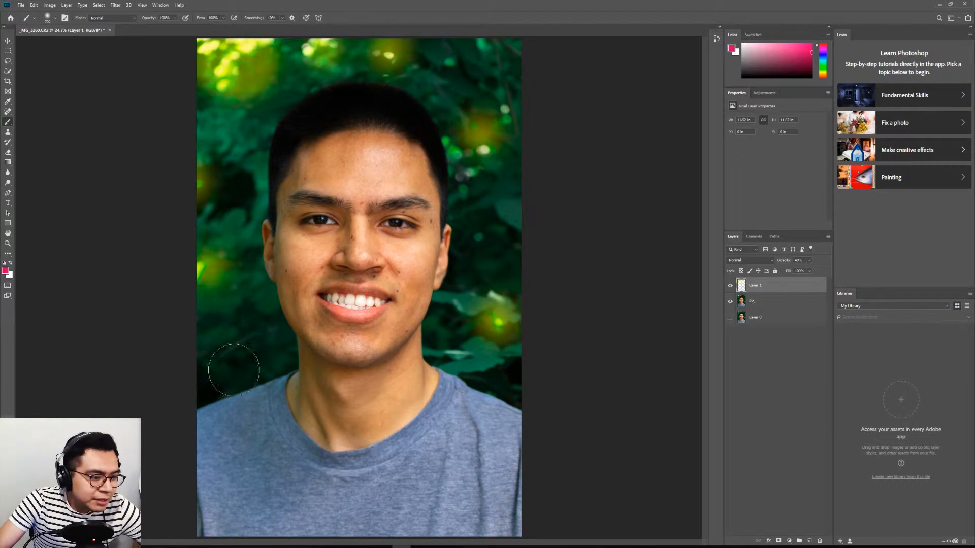
mouse_move(202, 376)
mouse_down()
mouse_move(425, 99)
mouse_move(449, 269)
mouse_move(442, 360)
mouse_move(520, 412)
mouse_move(519, 424)
mouse_up()
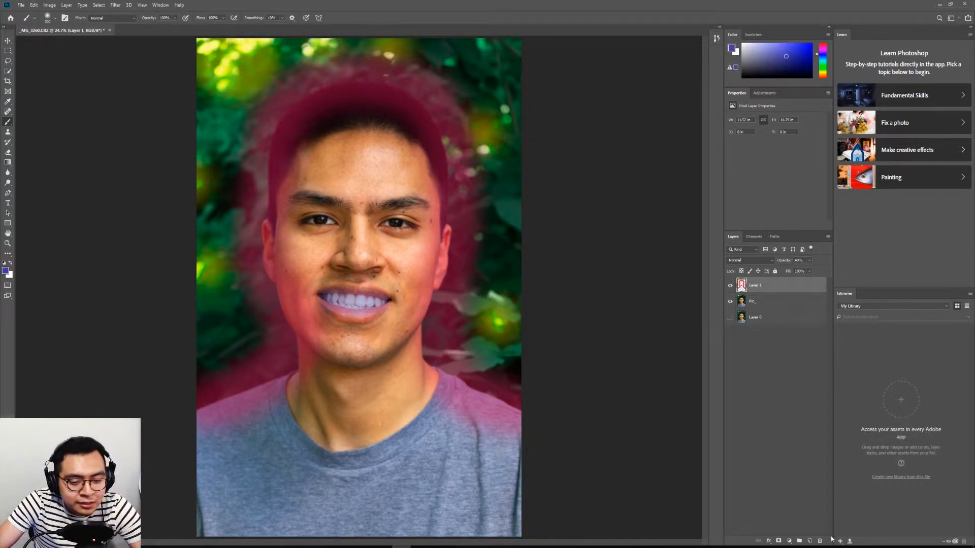
click(809, 541)
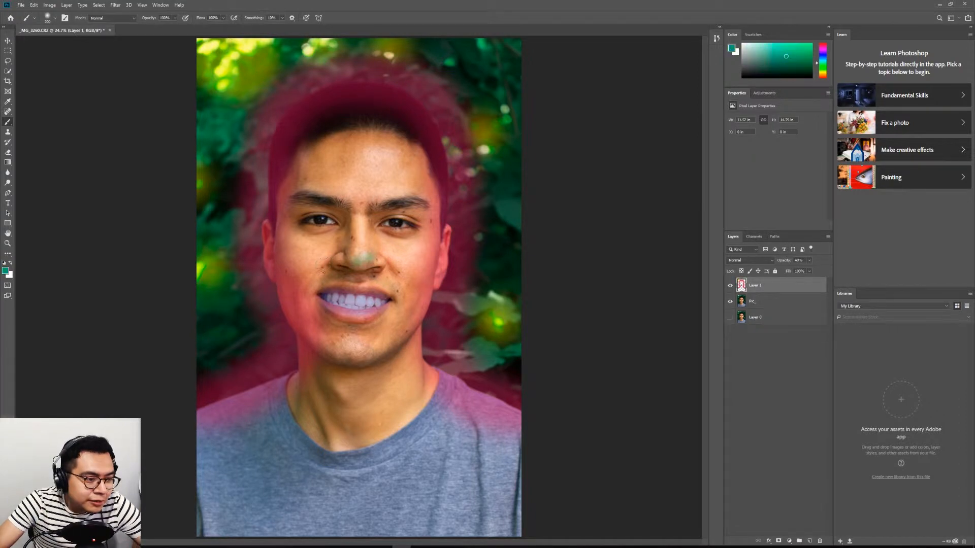
click(359, 203)
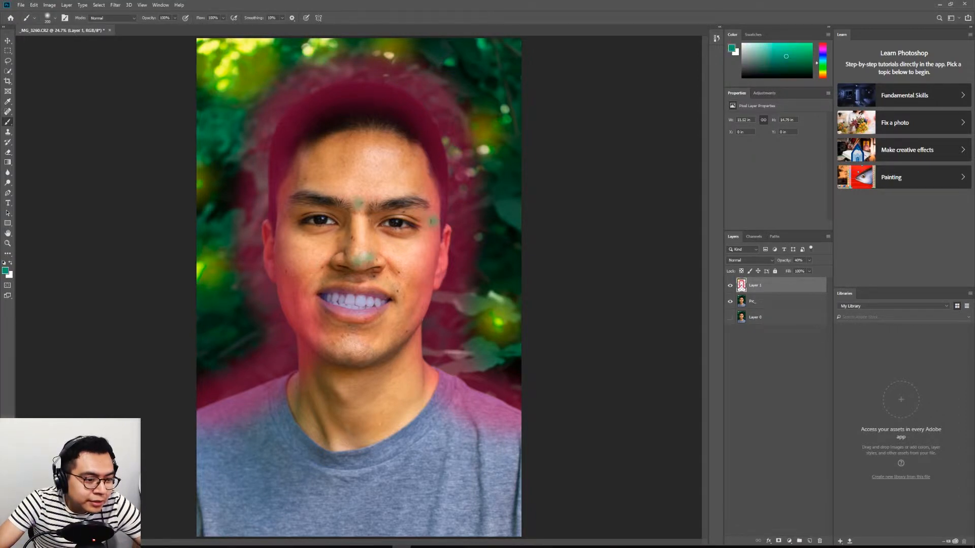
click(382, 425)
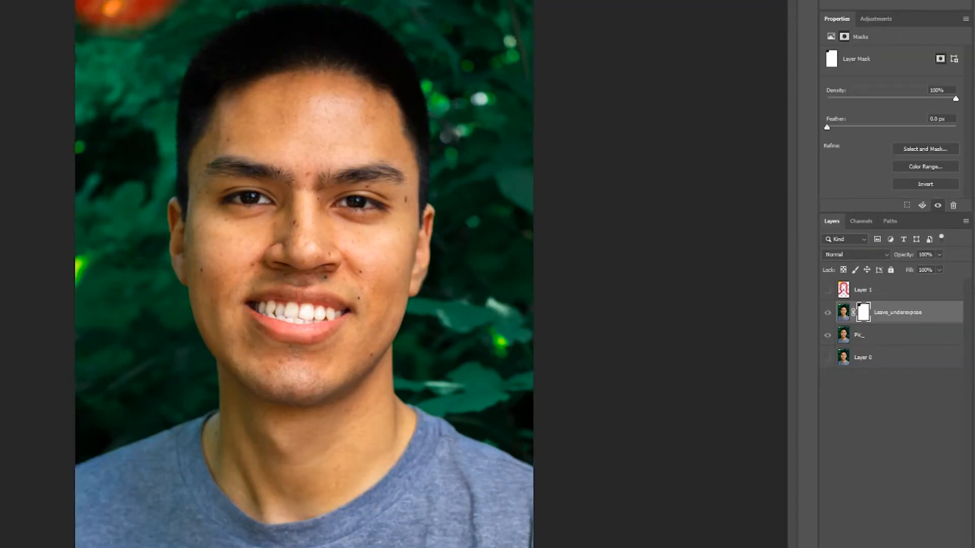
Paint black on the Leave_underexpose layer mask over the bright background highlights.
click(836, 331)
click(864, 312)
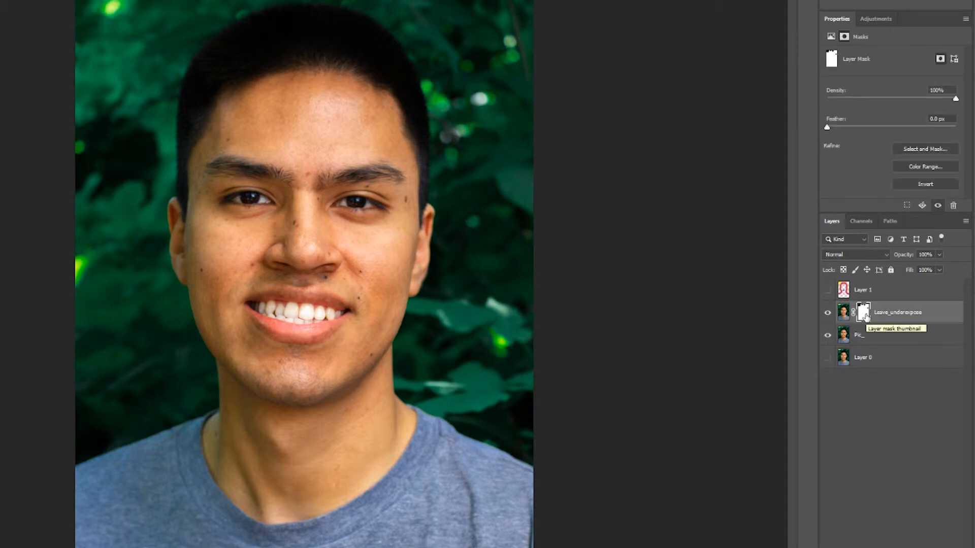
drag(504, 321, 495, 314)
key(v)
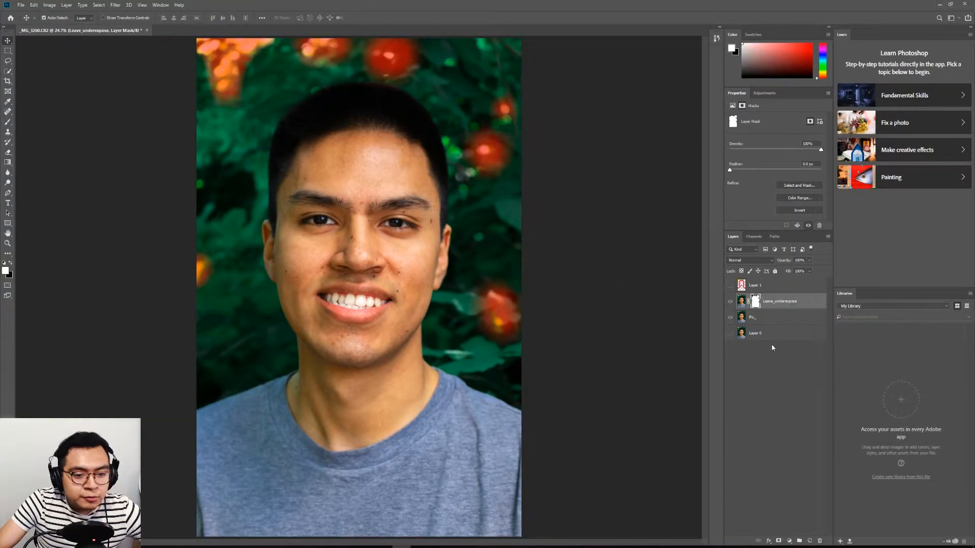
Hide the Pic_ layer and invert the Leave_underexpose layer mask to isolate the background highlights.
click(730, 319)
click(755, 319)
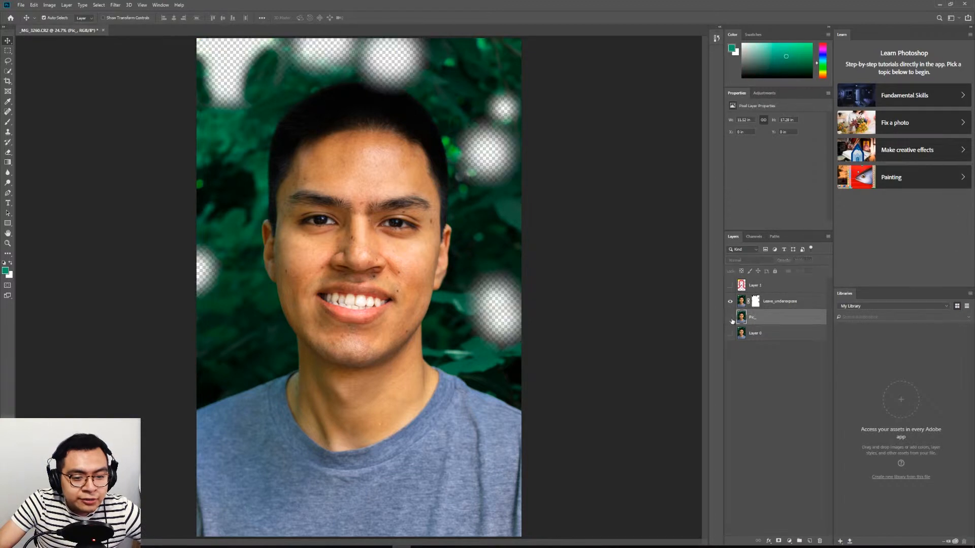
click(767, 305)
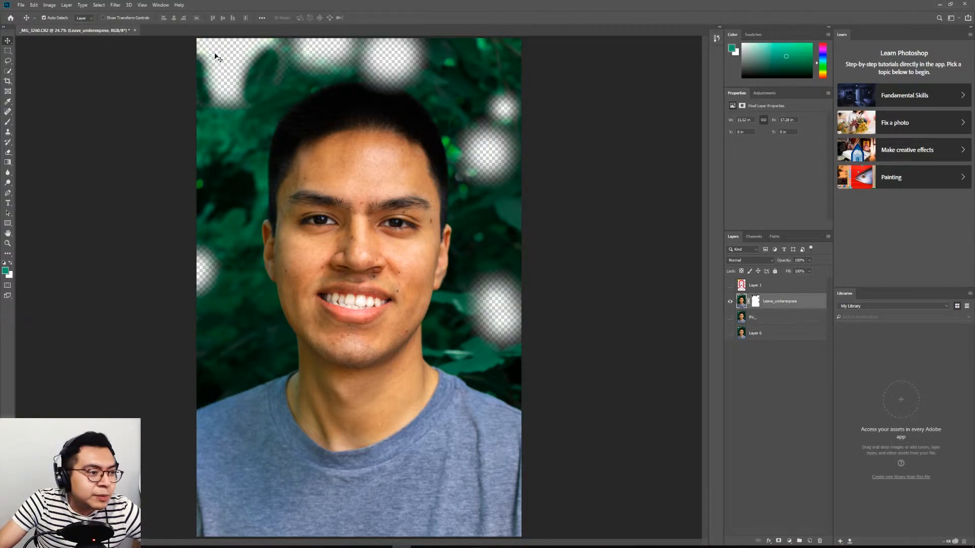
click(755, 301)
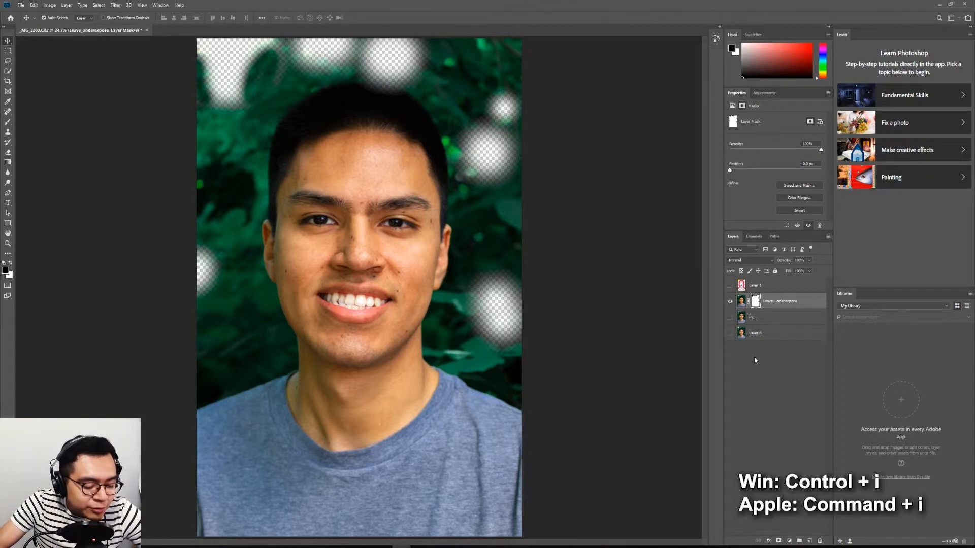
key(ctrl+i)
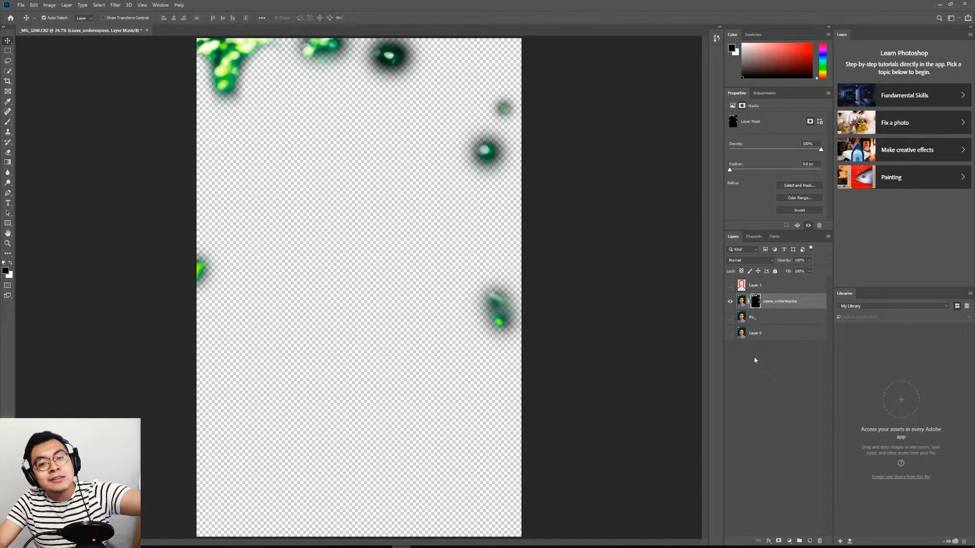
Add an Exposure adjustment layer above Leave_underexpose and clip it to that layer.
click(764, 93)
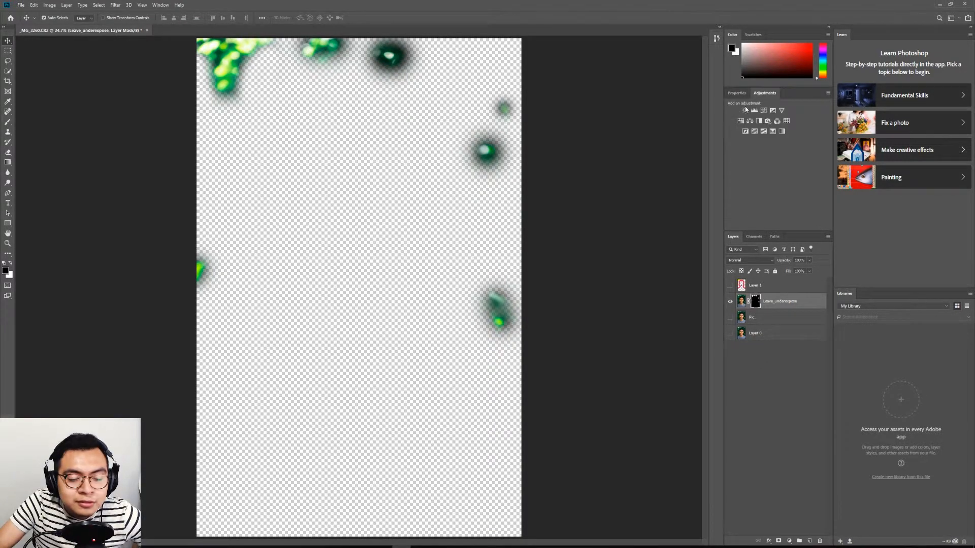
click(773, 111)
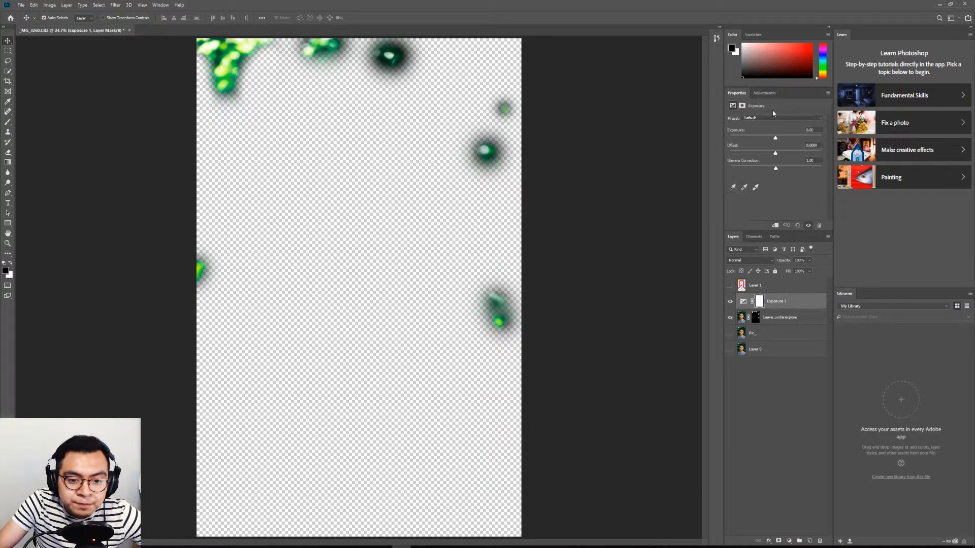
click(773, 423)
click(775, 304)
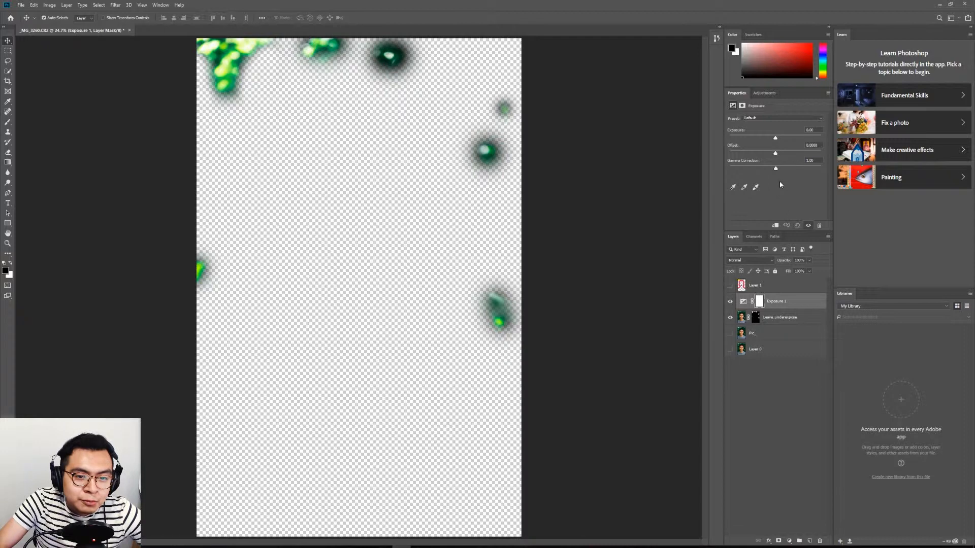
right_click(786, 301)
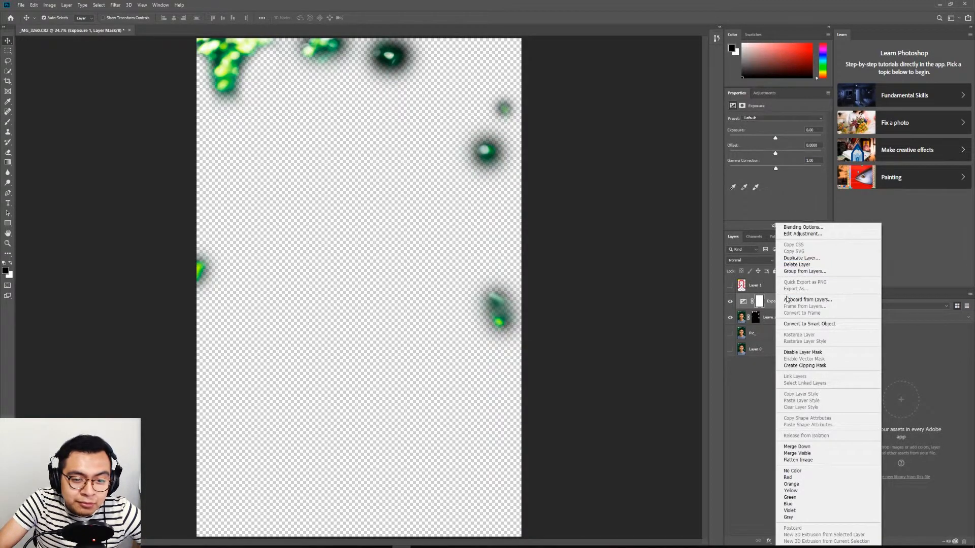
click(790, 365)
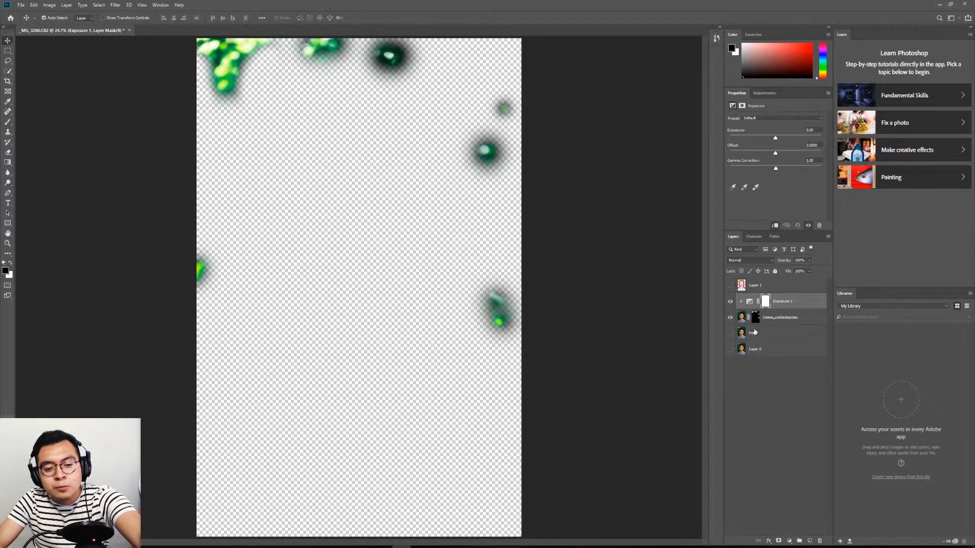
click(801, 318)
click(803, 305)
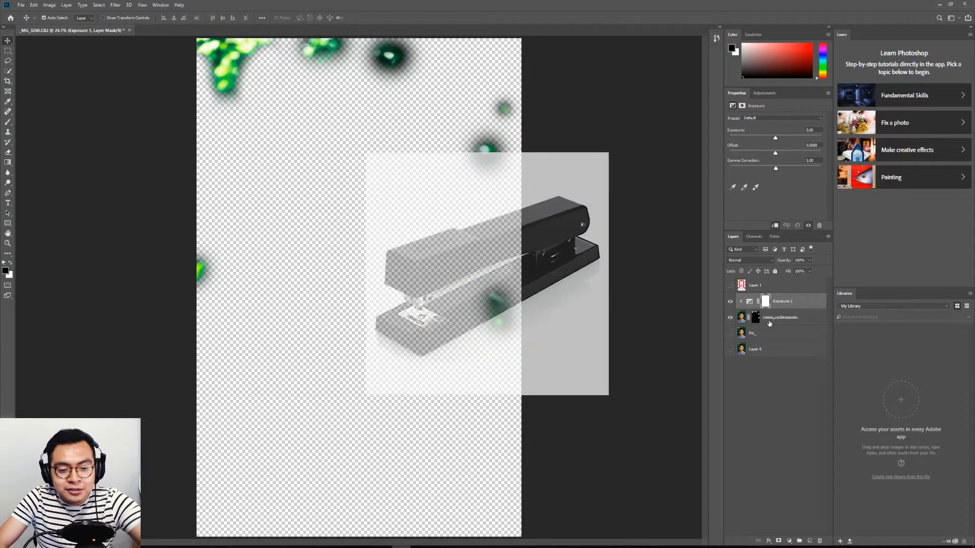
click(769, 314)
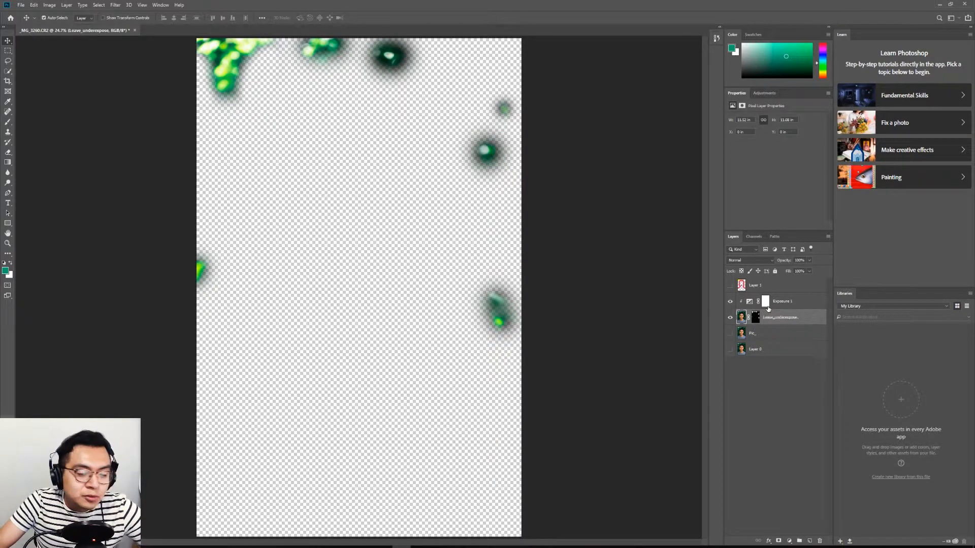
Darken the highlights with the clipped adjustment by setting exposure to about -1.72, slightly raising the offset and lowering gamma correction.
click(767, 305)
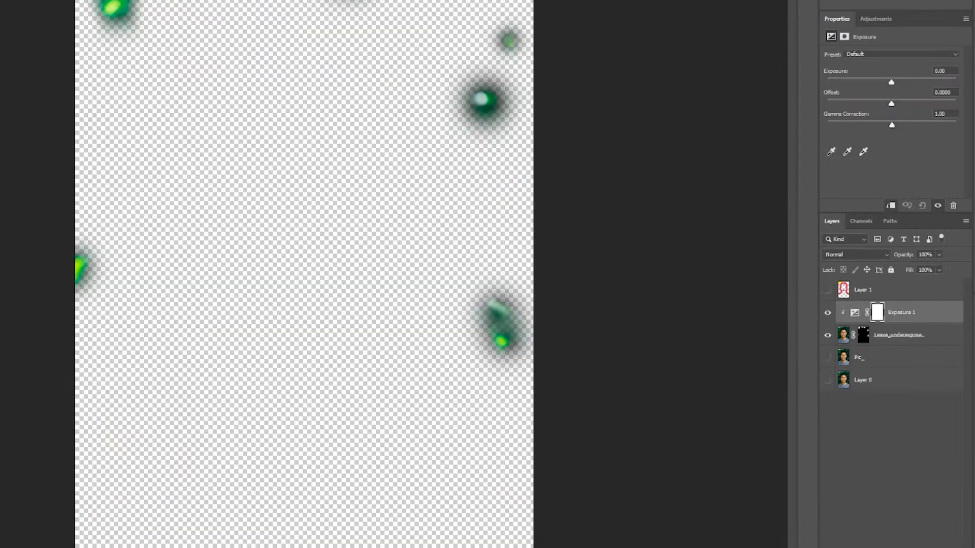
mouse_move(891, 82)
mouse_down()
mouse_move(923, 83)
mouse_move(898, 108)
mouse_move(896, 81)
mouse_move(881, 83)
mouse_up()
mouse_move(892, 124)
mouse_down()
mouse_move(877, 124)
mouse_move(901, 125)
mouse_up()
drag(891, 104, 891, 104)
mouse_move(881, 82)
mouse_down()
mouse_move(865, 84)
mouse_move(875, 83)
mouse_up()
drag(892, 103, 892, 103)
drag(901, 125, 899, 124)
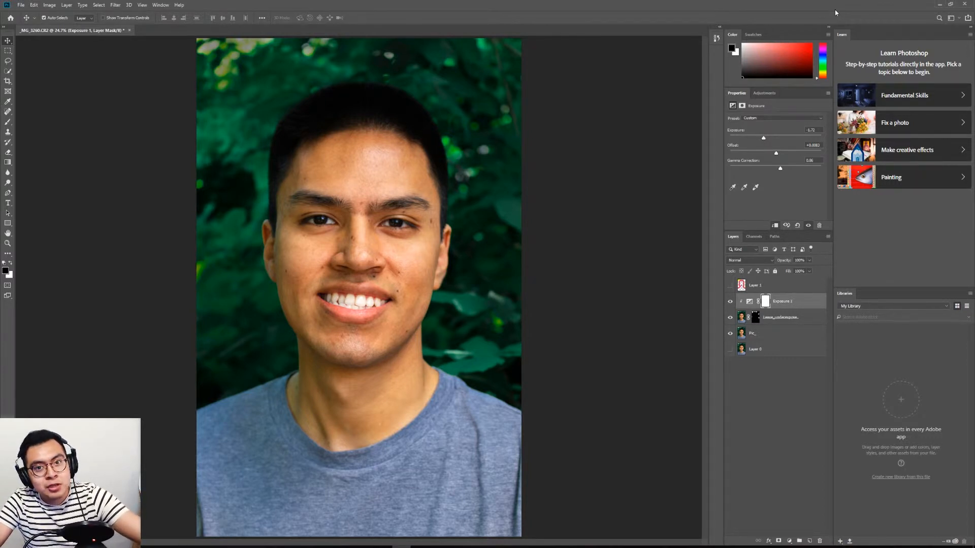
Show Layer 1 to review the marked problem areas on the portrait, and hide it again.
click(764, 93)
click(733, 285)
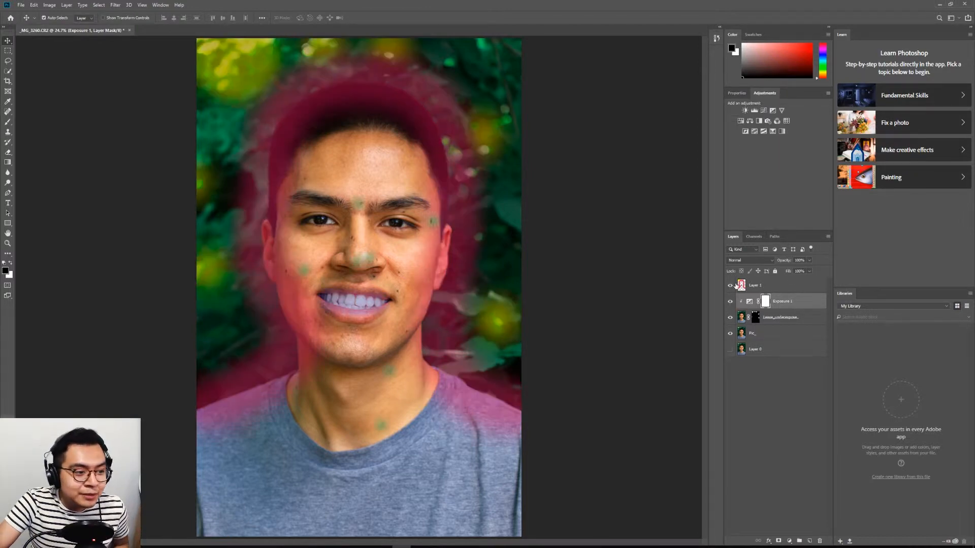
double_click(737, 286)
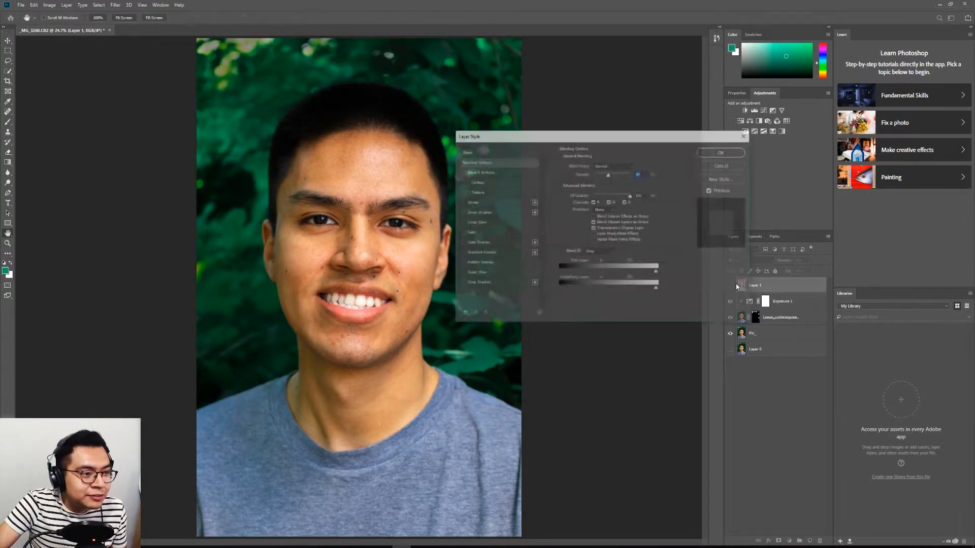
click(713, 165)
On an Acne_fix copy of the Pic_ layer, heal the red spots between the eyebrows and on the forehead with the Spot Healing Brush.
click(761, 335)
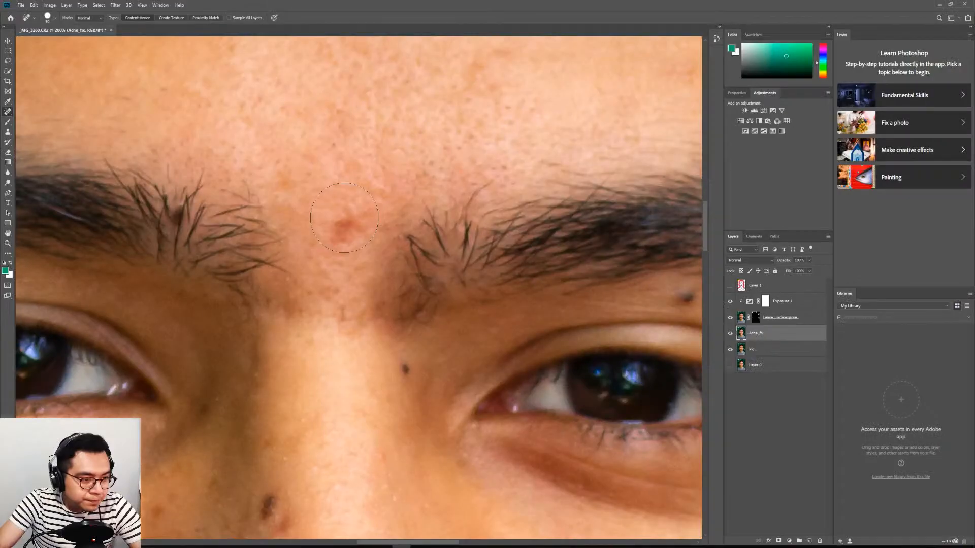
drag(337, 234, 354, 244)
scroll(445, 227, up, 10)
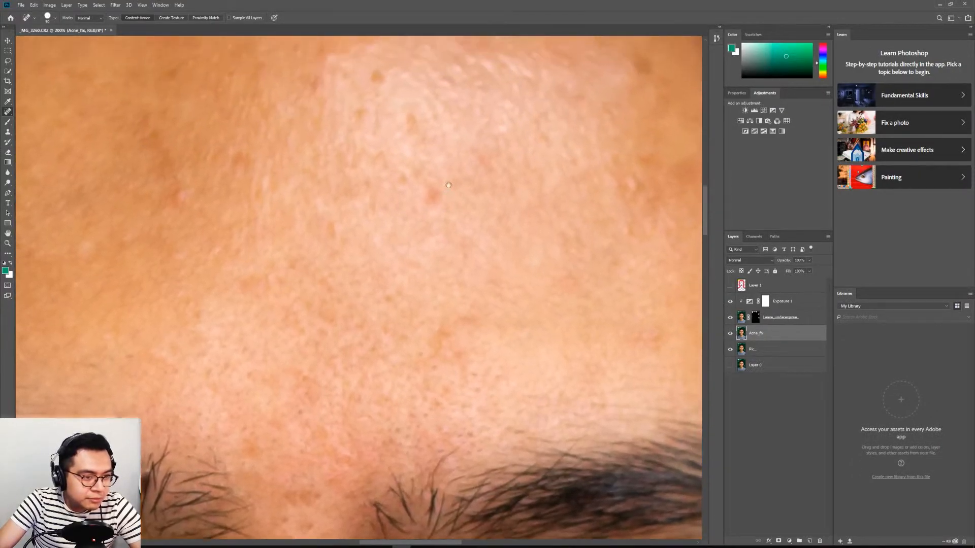
click(424, 210)
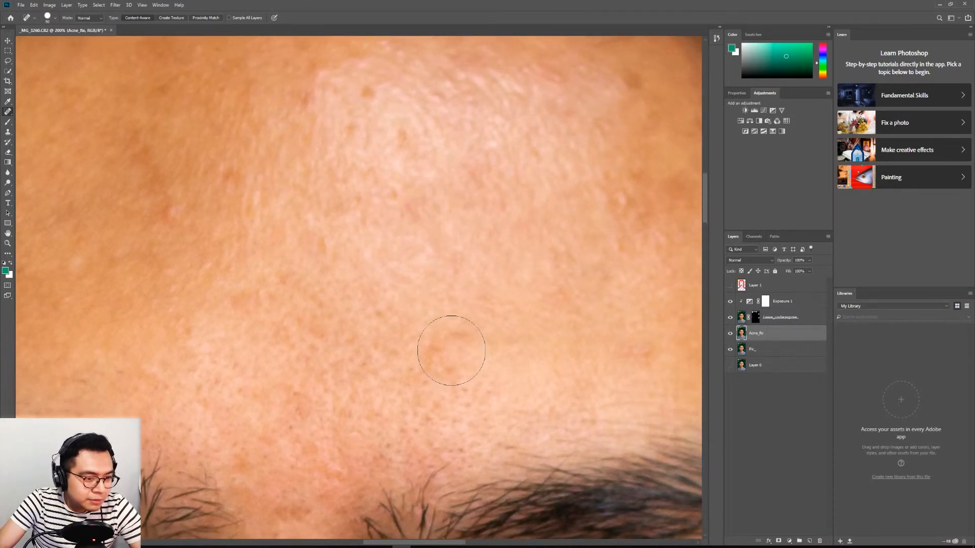
scroll(453, 356, up, 1)
key(ctrl+0)
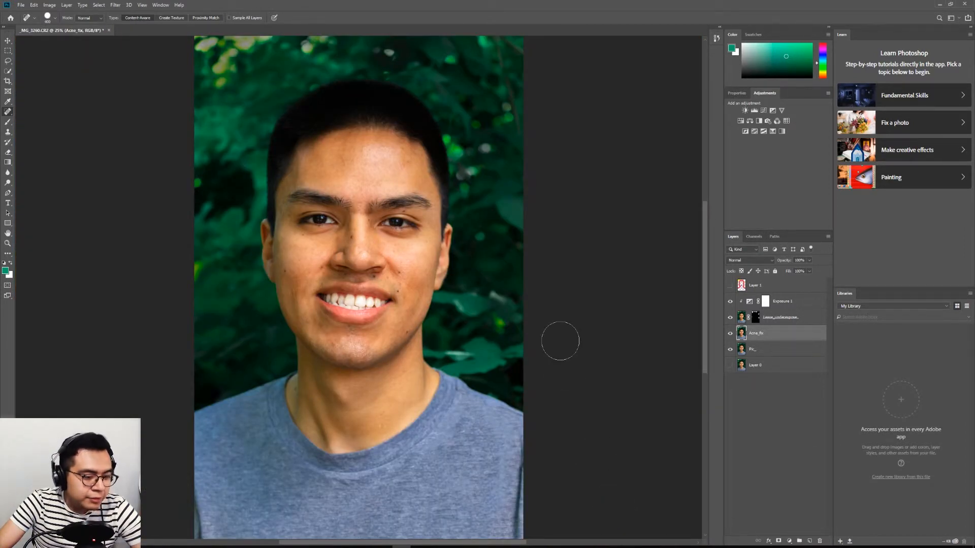
key(ctrl+minus)
key(ctrl+plus)
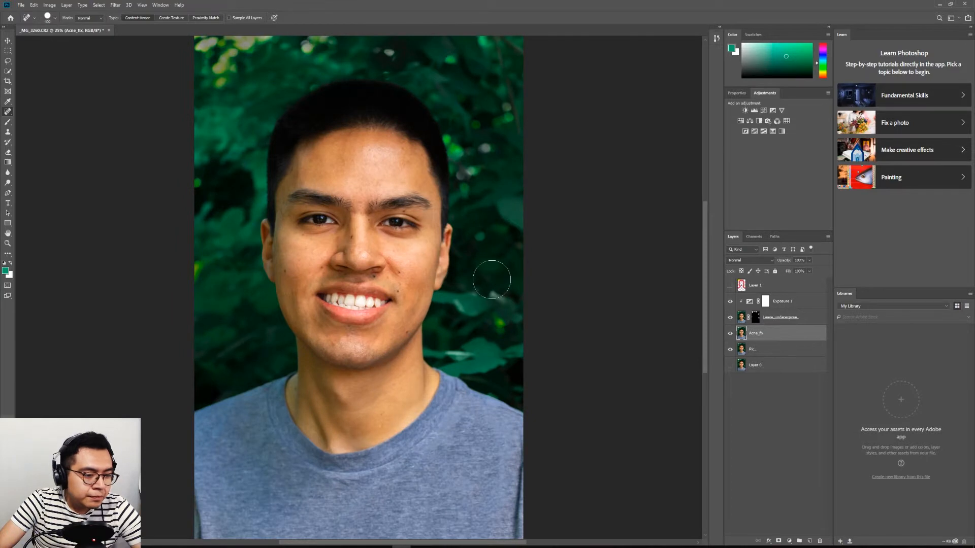
Reduce the Spot Healing Brush to a much smaller size with the whole portrait fitted in view.
key(bracketleft)
key(bracketleft)
key(bracketleft)
key(bracketleft)
key(bracketleft)
key(ctrl+0)
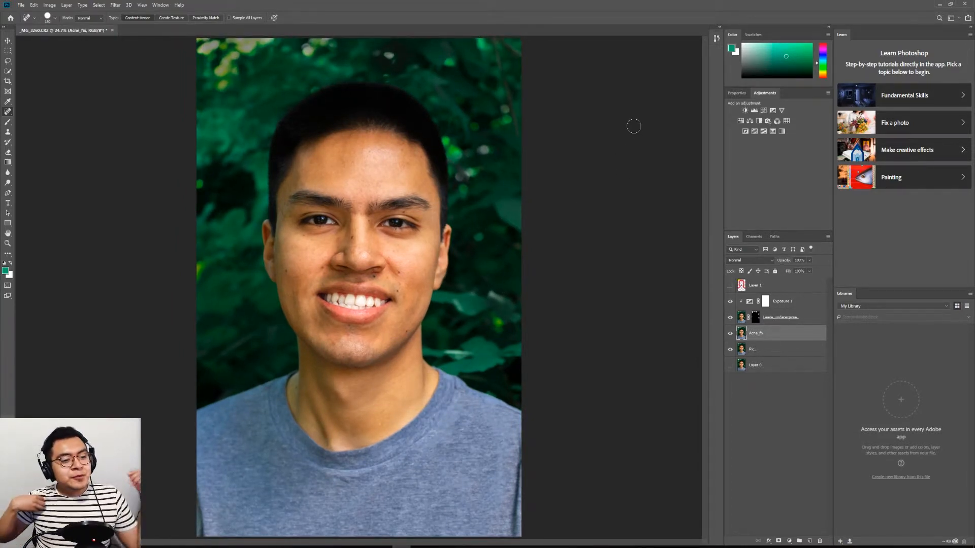
key(bracketleft)
key(bracketleft)
key(bracketleft)
key(bracketleft)
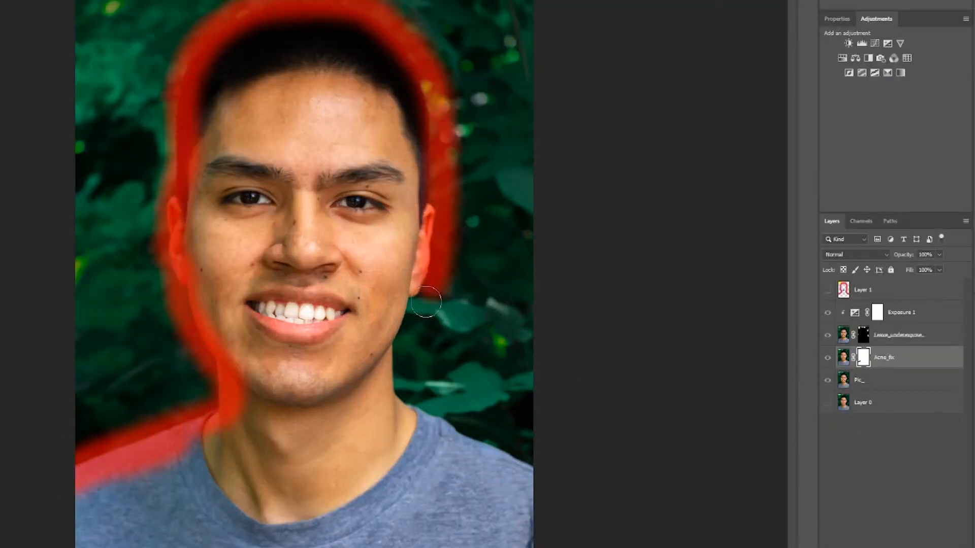
Paint the Acne_fix layer mask black over the whole background and refine its edge along the head, neck and shoulders.
mouse_move(411, 401)
mouse_down()
mouse_move(468, 189)
mouse_move(189, 370)
mouse_move(391, 11)
mouse_up()
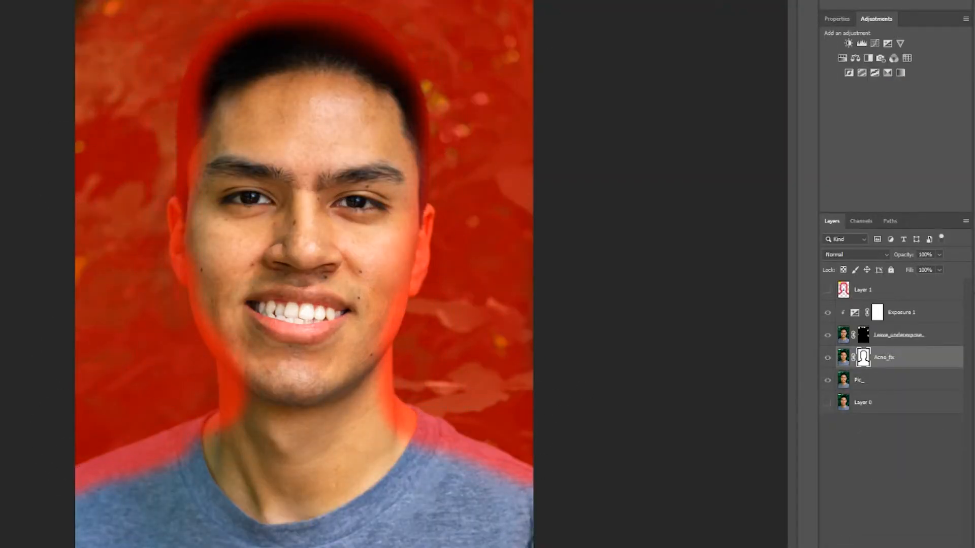
key(x)
mouse_move(401, 426)
mouse_down()
mouse_move(518, 462)
mouse_move(401, 426)
mouse_up()
key(x)
drag(256, 325, 378, 198)
key(x)
drag(384, 56, 393, 91)
drag(156, 85, 159, 157)
Check the Acne_fix mask by toggling the Pic_ layer's visibility and the red mask overlay.
click(862, 381)
click(828, 380)
click(828, 381)
click(864, 357)
key(backslash)
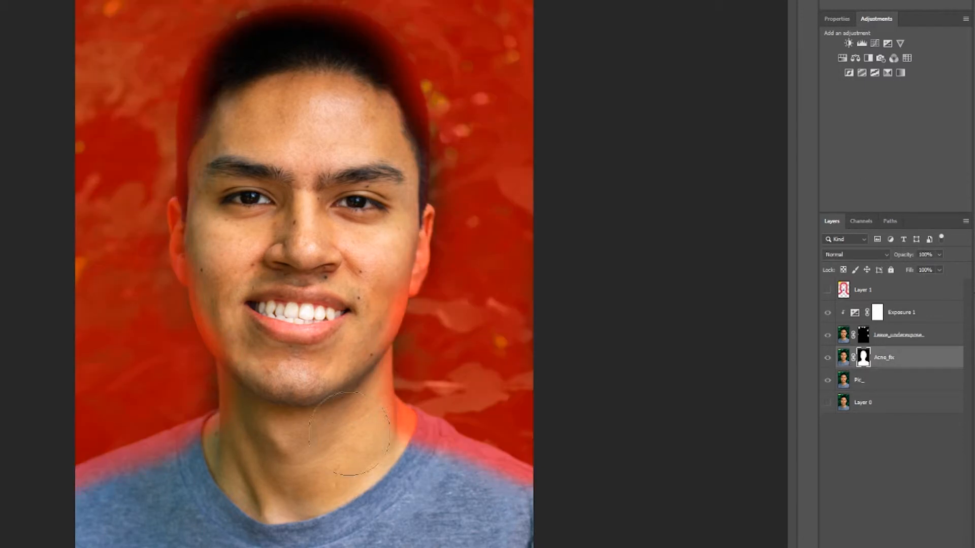
key(backslash)
Duplicate the Pic_ layer and rename the copy Blury.
click(863, 382)
key(ctrl+j)
double_click(863, 382)
text(Blury)
key(Return)
Apply a slight blur to the Blury layer and select the Acne_fix layer above it.
click(1, 1)
mouse_move(66, 19)
click(113, 18)
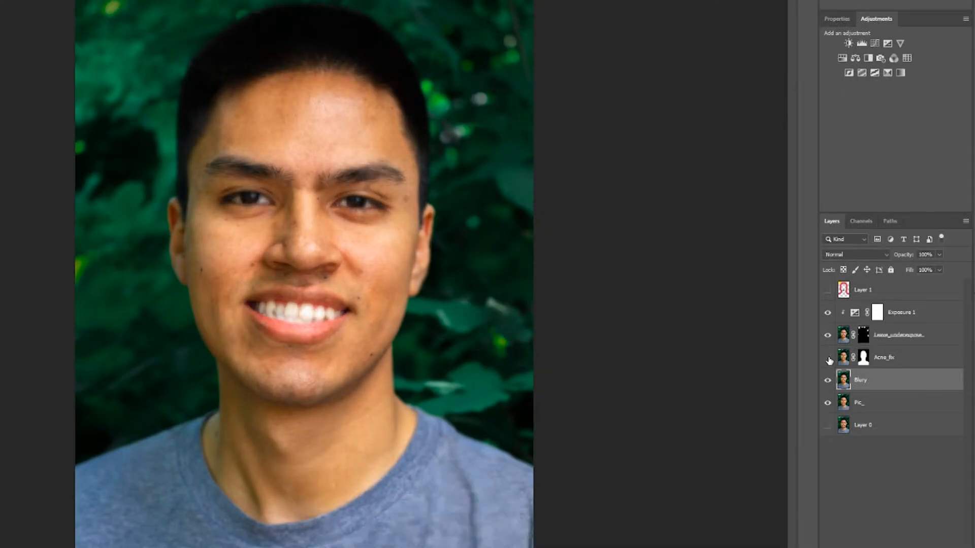
click(885, 357)
key(backslash)
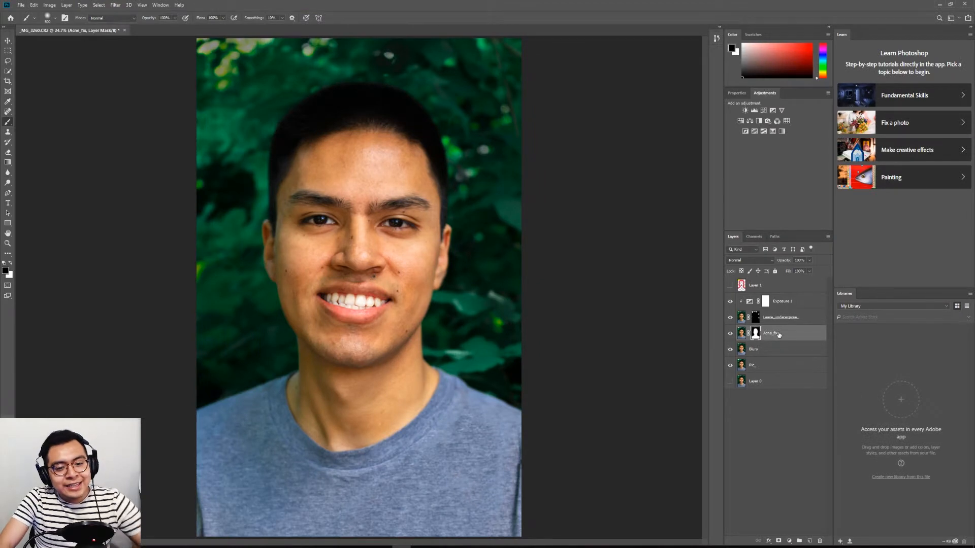
Group all layers from Layer 1 down to Layer 0.
click(785, 306)
shift+click(760, 383)
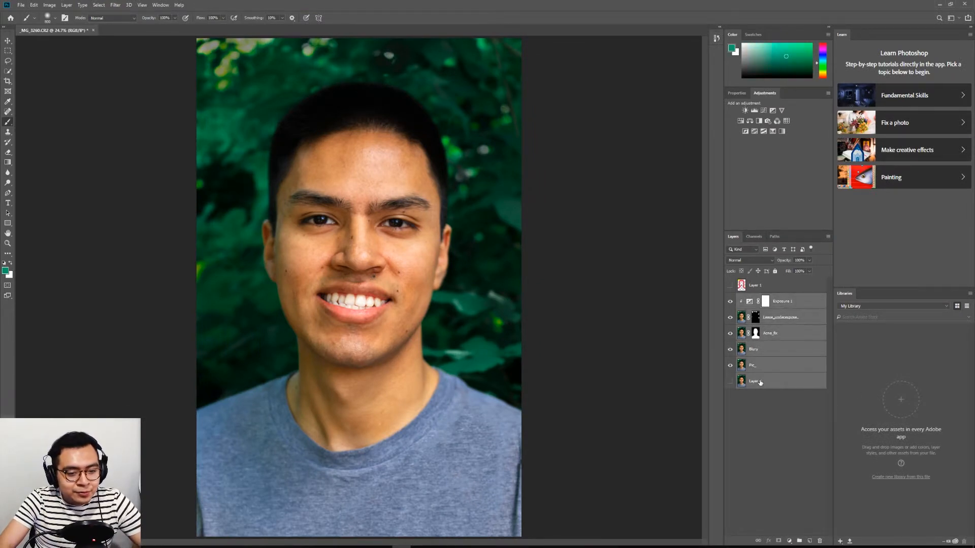
shift+click(774, 288)
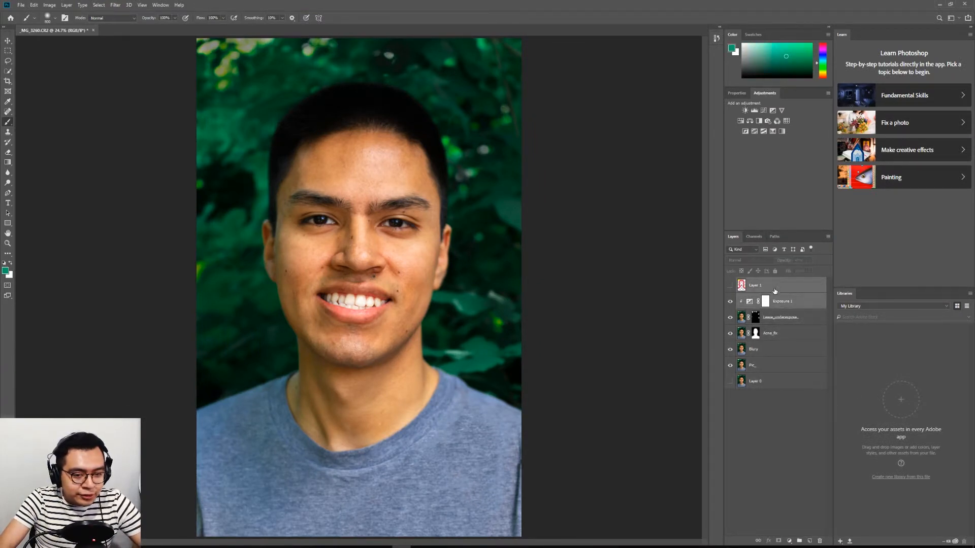
shift+click(767, 382)
click(776, 416)
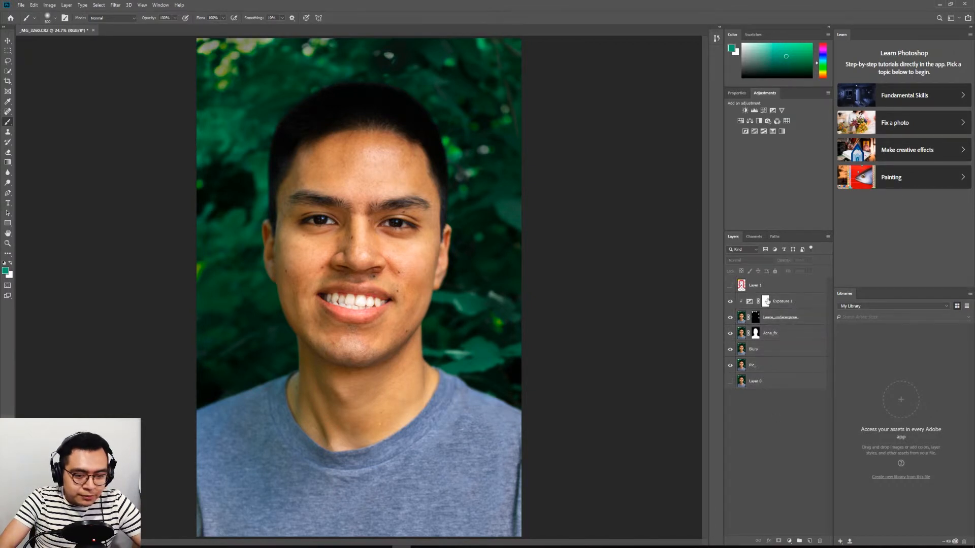
click(766, 381)
shift+click(775, 285)
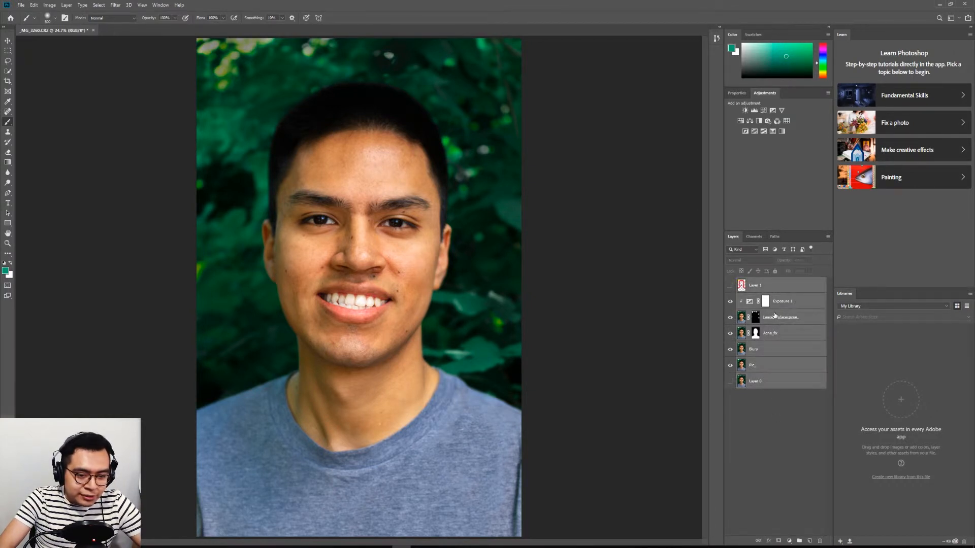
key(ctrl+g)
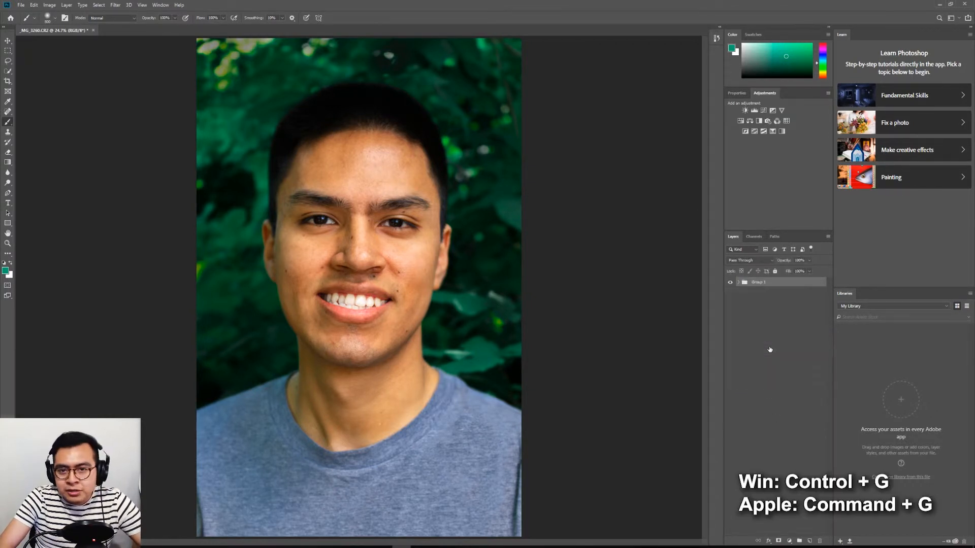
Rename the new layer group as Edit.
double_click(759, 283)
text(Edit)
key(Return)
Crop the portrait more tightly around the head and shoulders on all sides, and select the Edit group.
key(c)
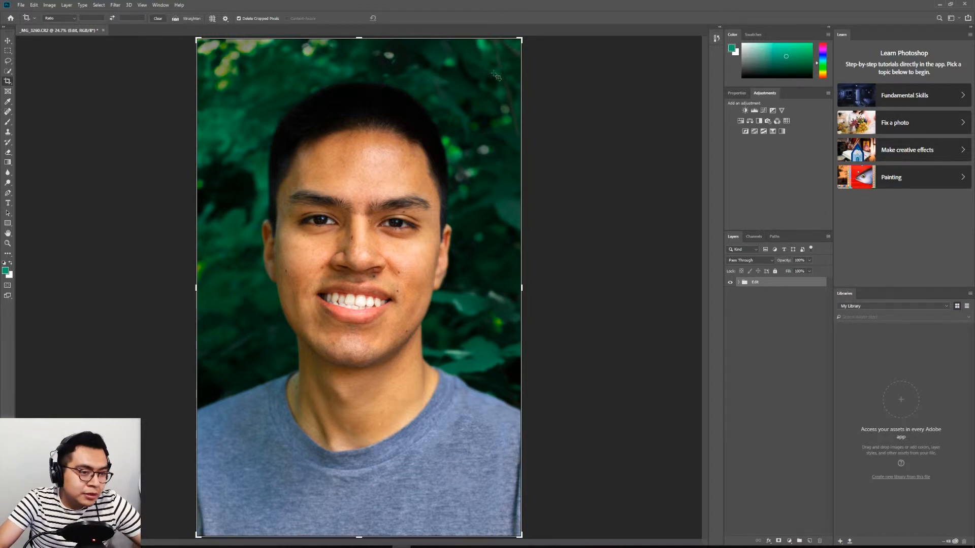
drag(517, 40, 479, 65)
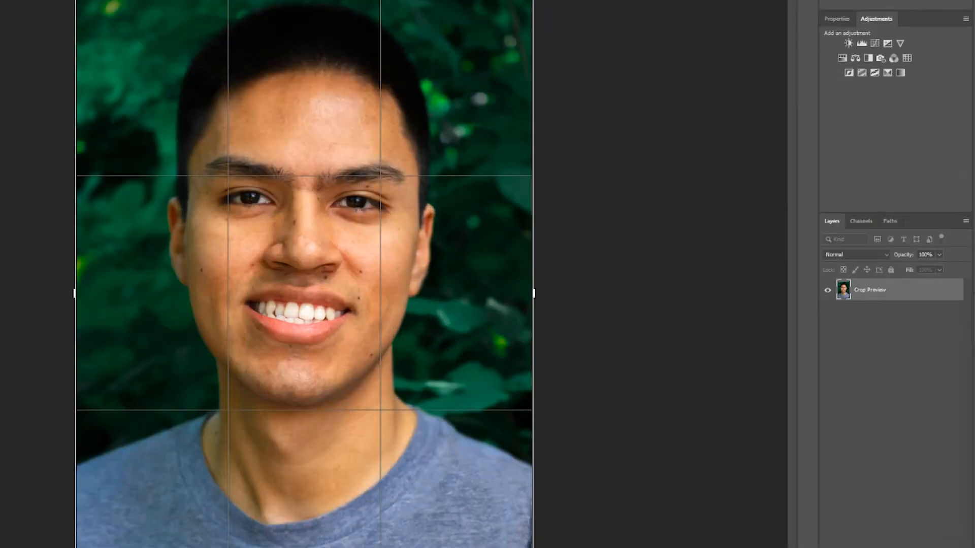
drag(522, 39, 490, 8)
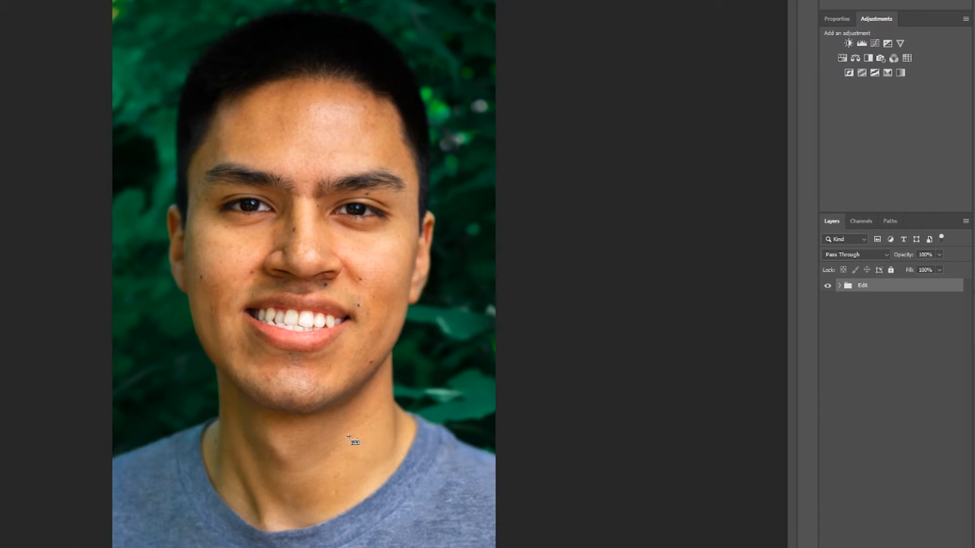
click(349, 437)
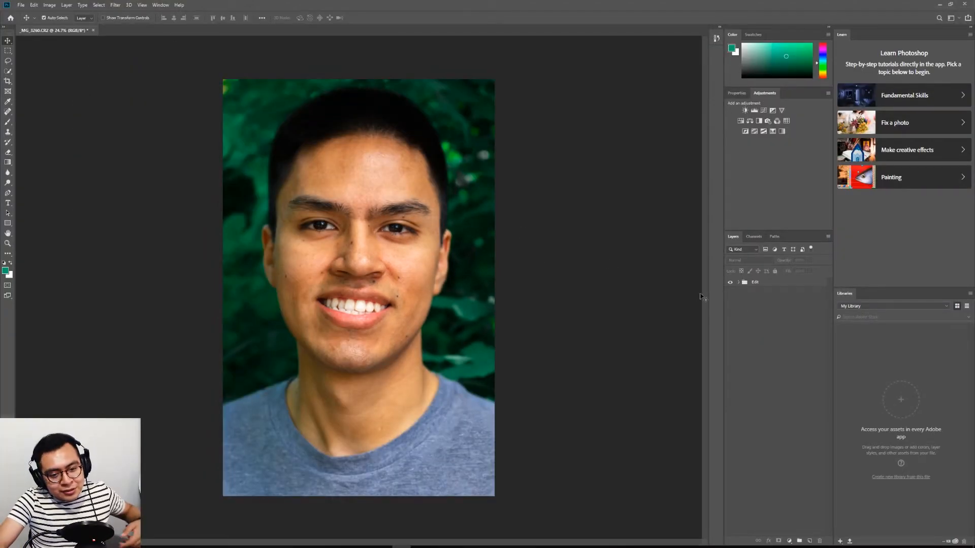
click(760, 286)
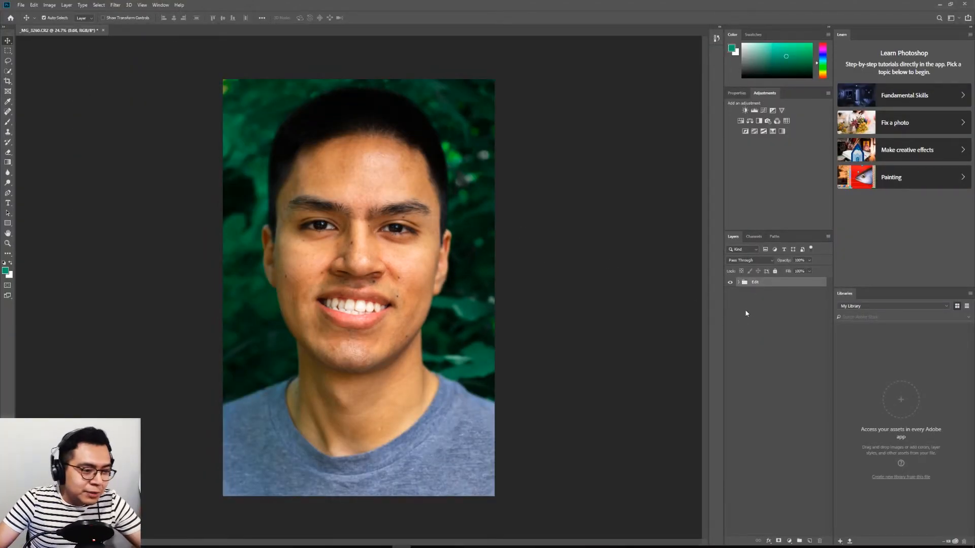